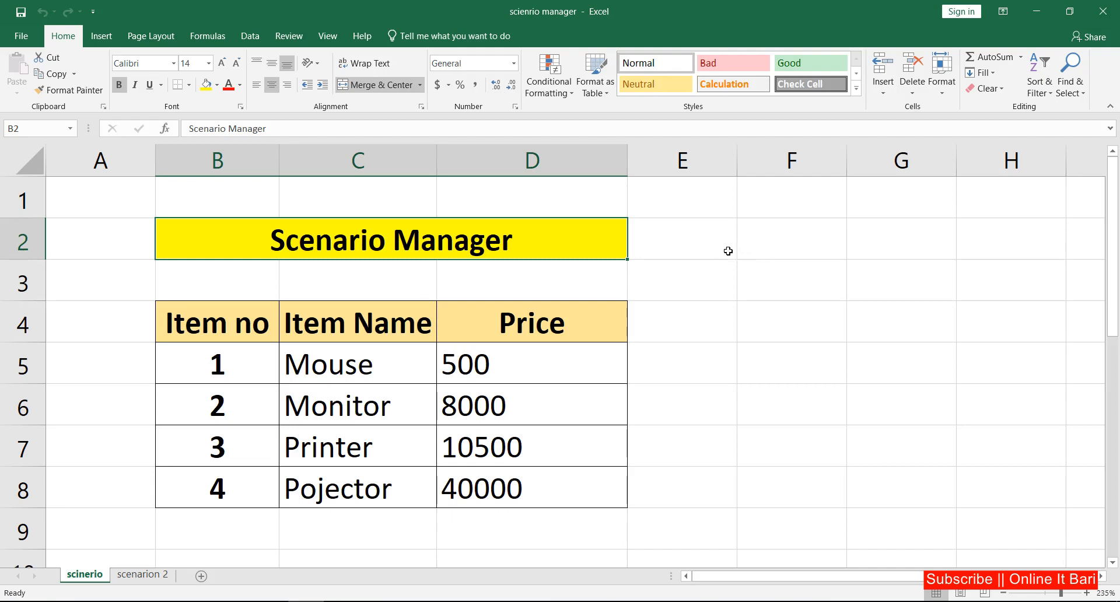
left_click(712, 263)
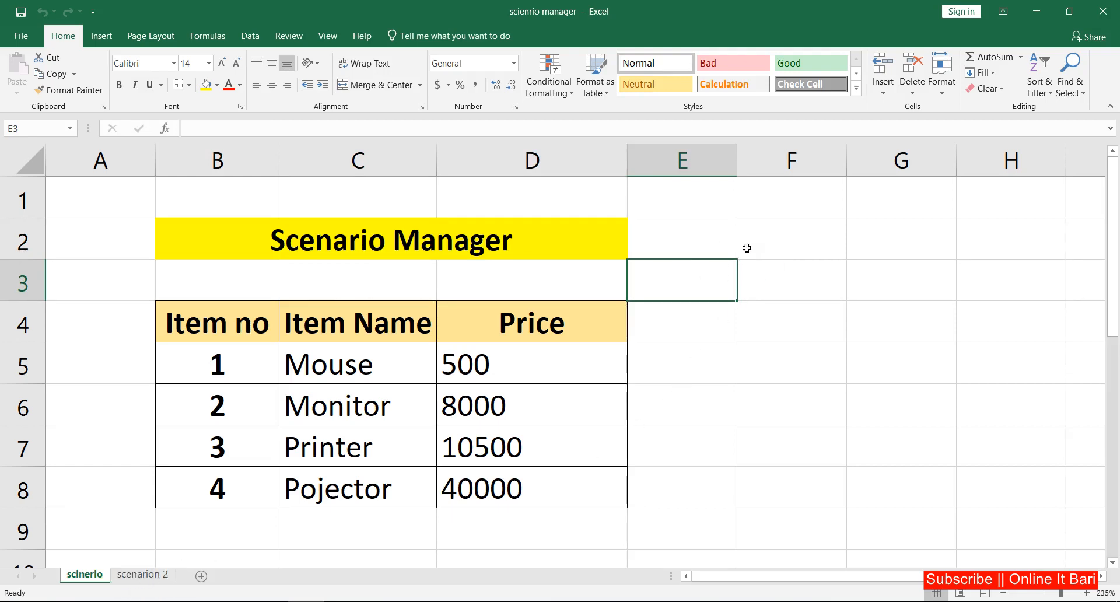
left_click(747, 325)
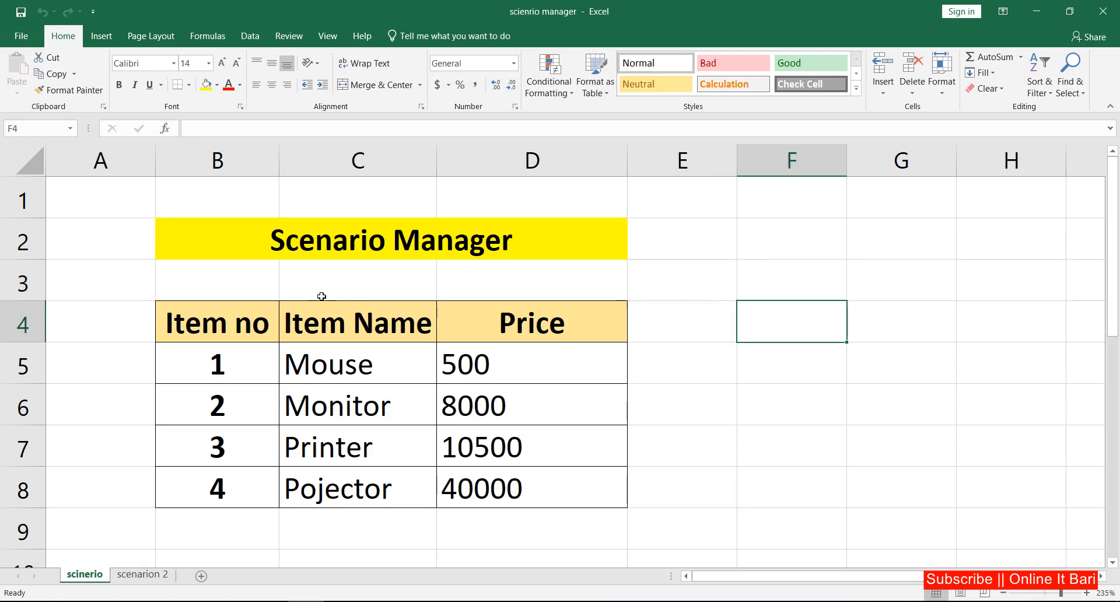
left_click(635, 255)
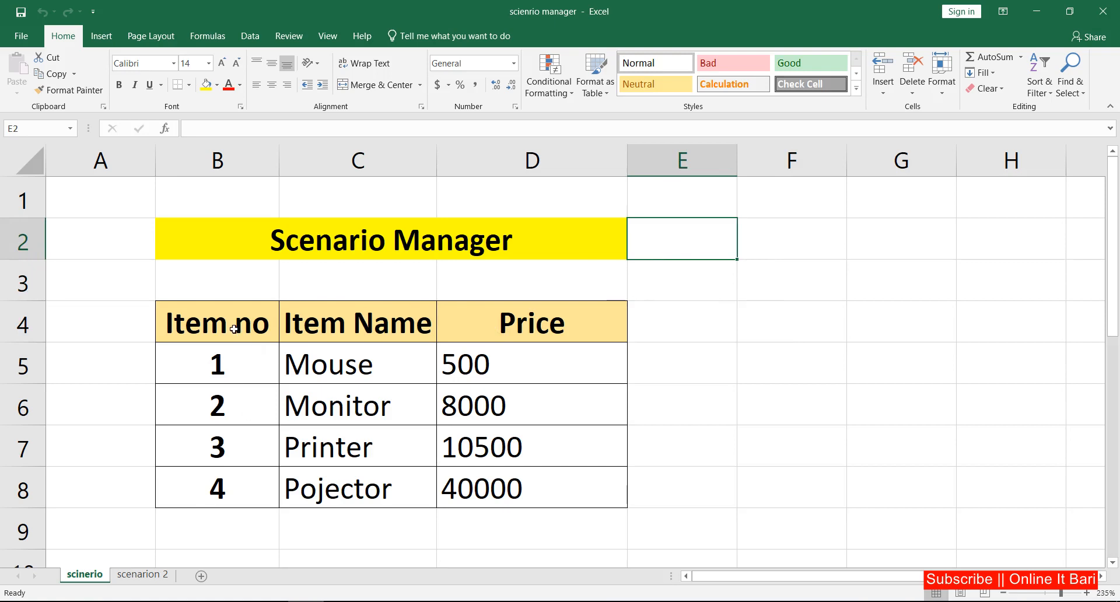
Review the item number, item name and price columns of the item table.
left_click_drag(234, 325, 215, 487)
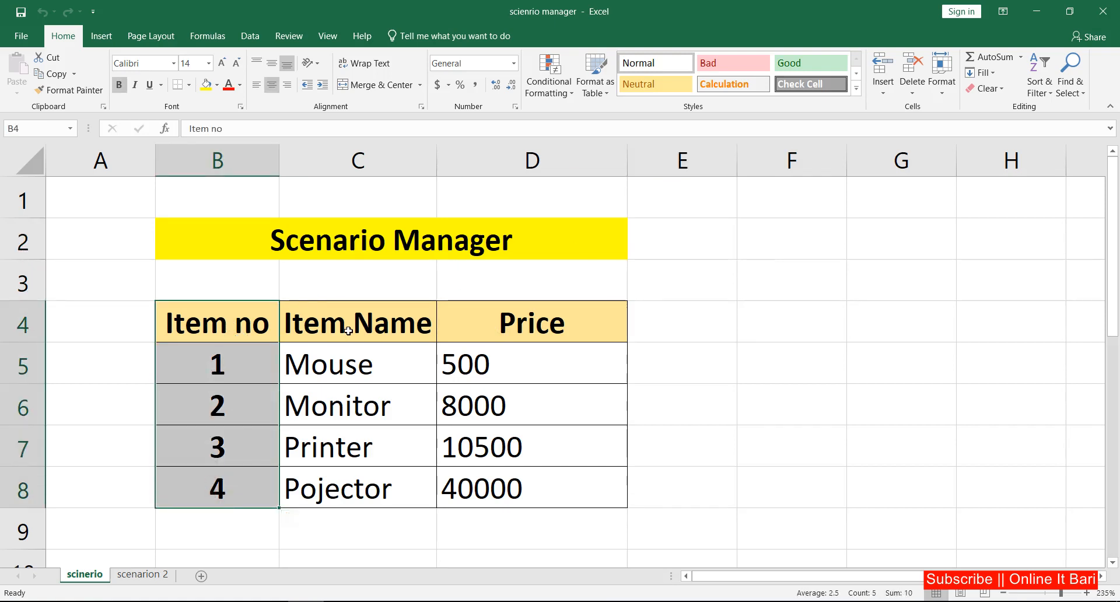
left_click_drag(370, 320, 349, 483)
left_click_drag(543, 318, 530, 483)
left_click(248, 320)
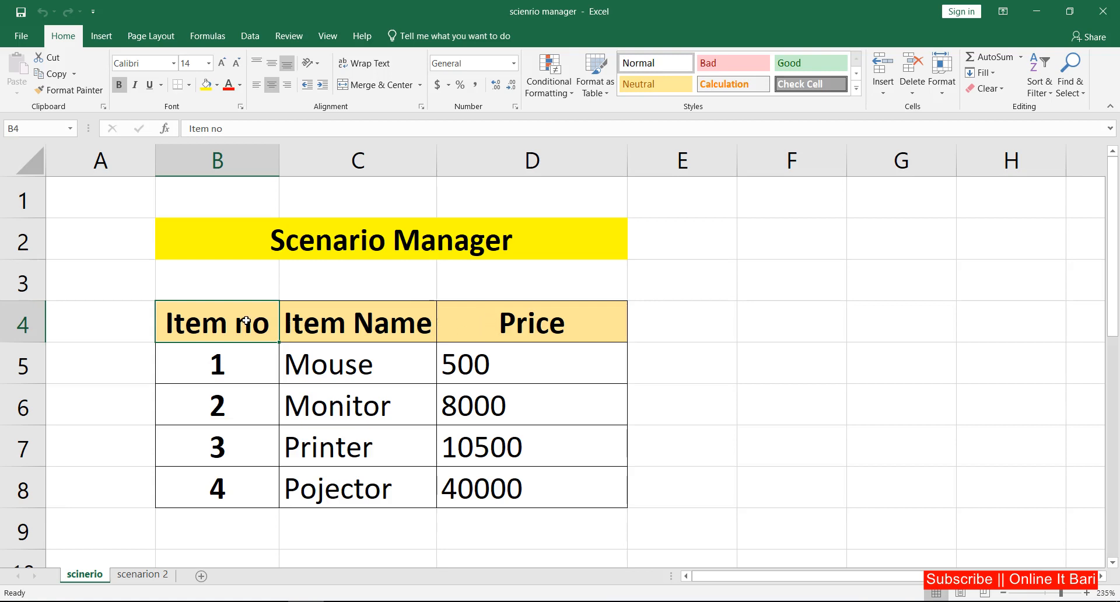
left_click_drag(266, 318, 485, 472)
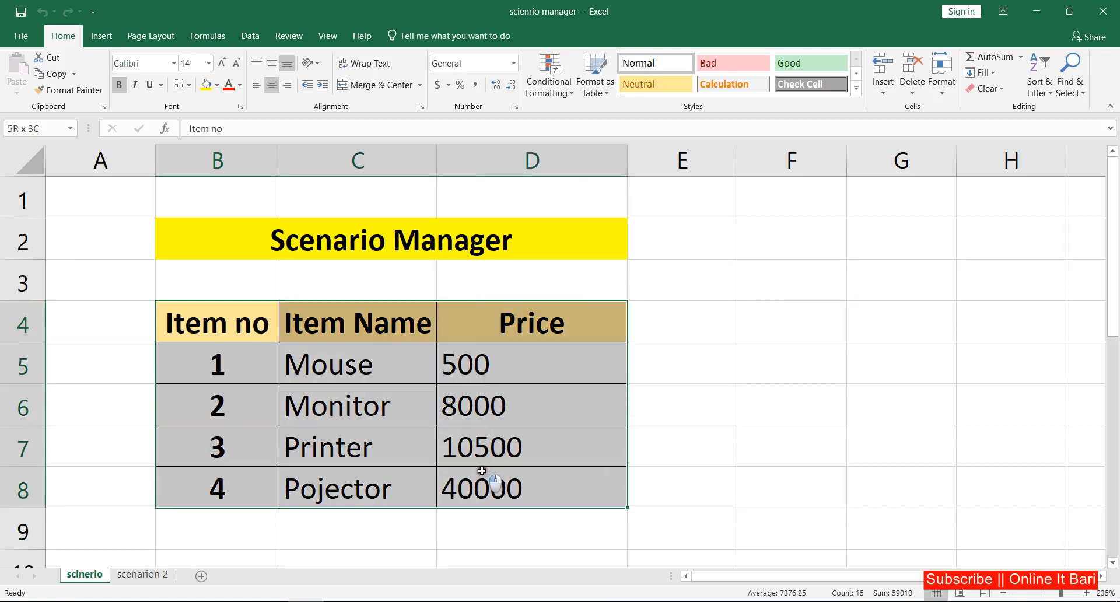
left_click(338, 369)
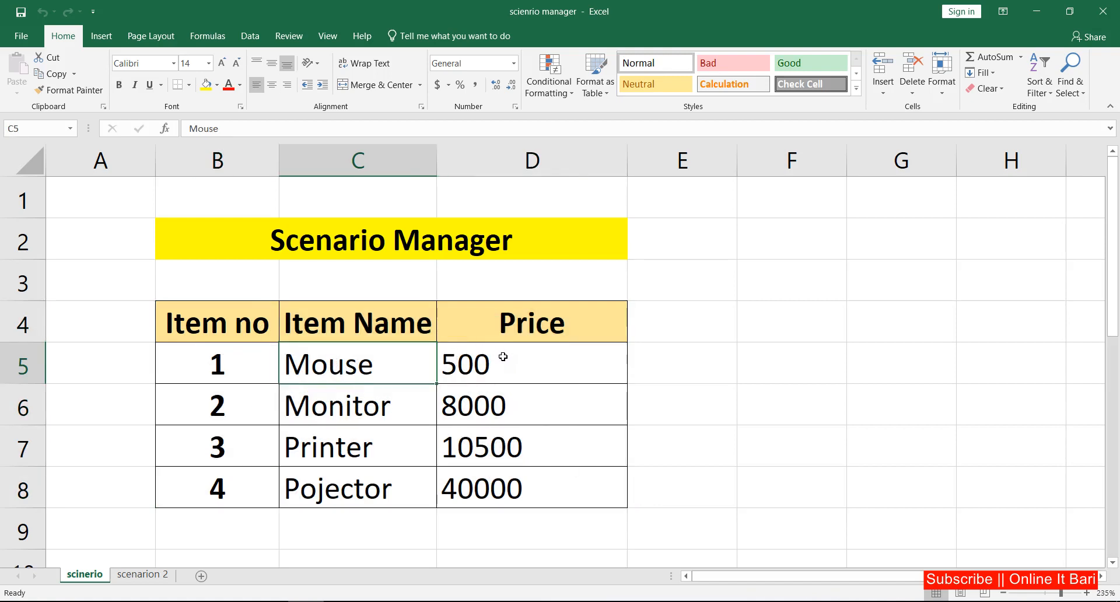
left_click(523, 364)
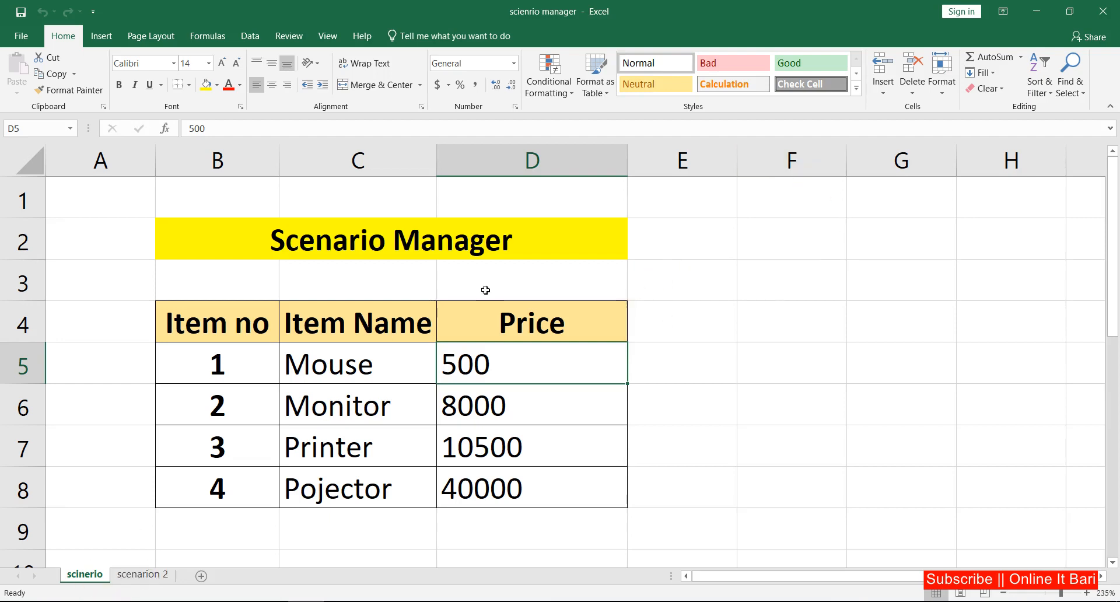
left_click(730, 267)
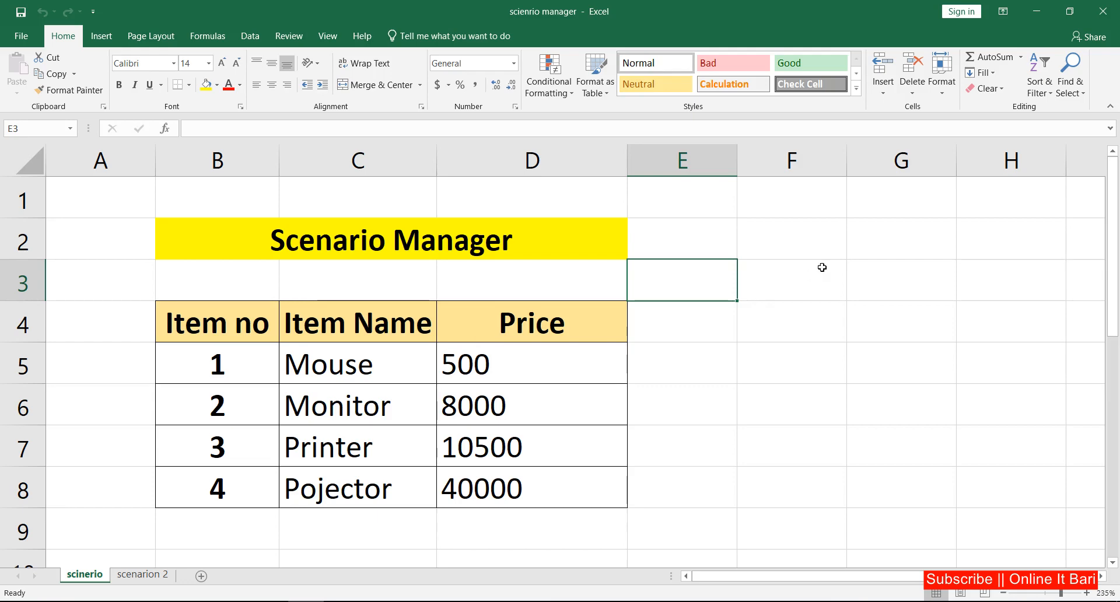
left_click(771, 311)
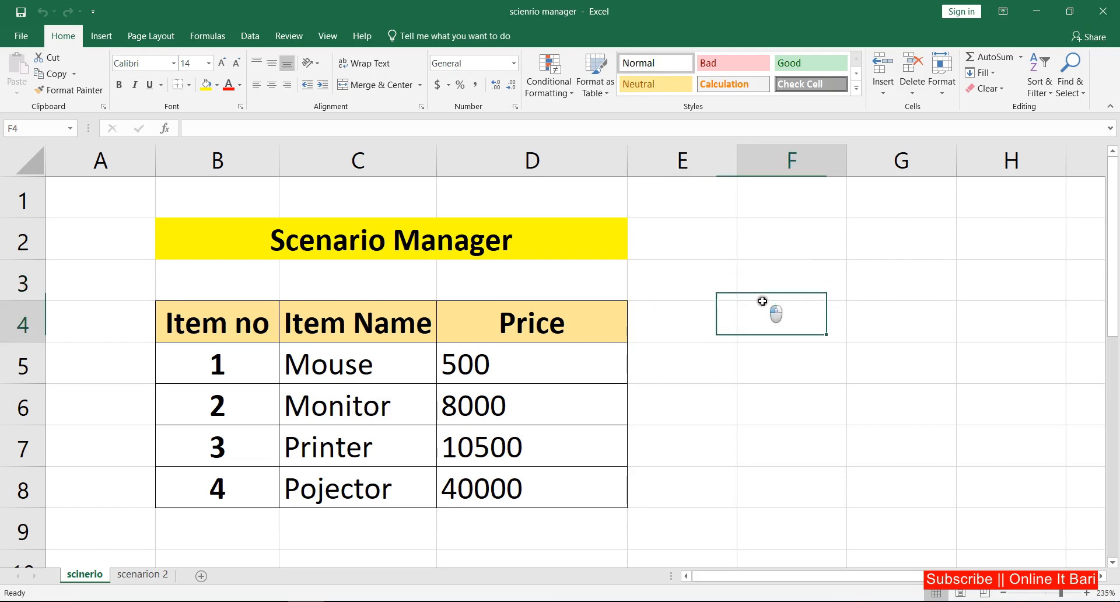
Open the Scenario Manager from the What-If Analysis tools.
left_click(258, 42)
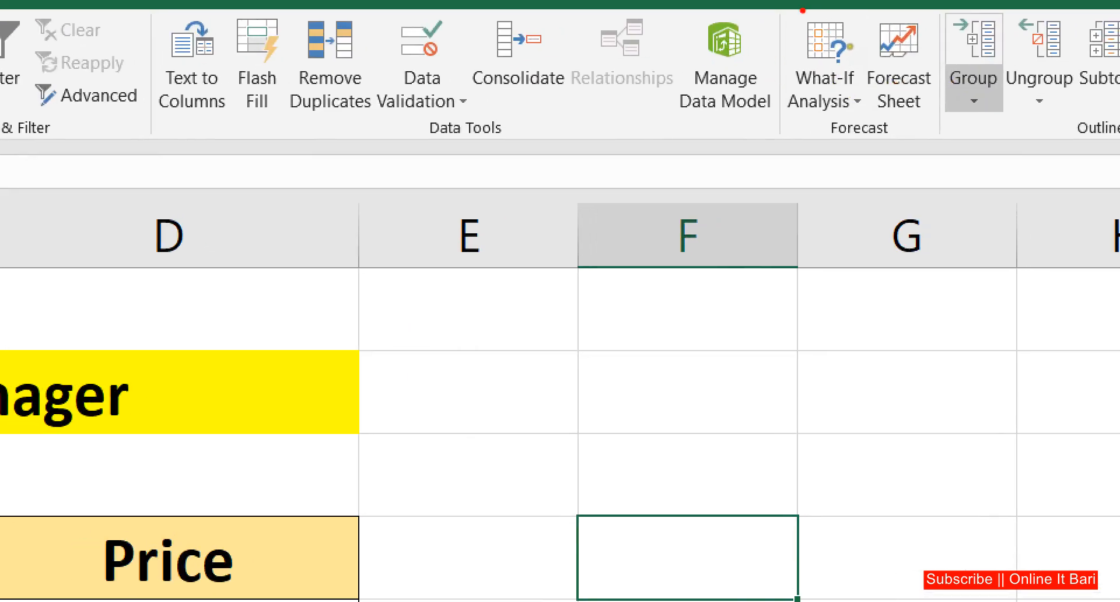
mouse_move(803, 11)
left_mouse_down()
mouse_move(866, 140)
mouse_move(839, 12)
mouse_move(749, 22)
left_mouse_up()
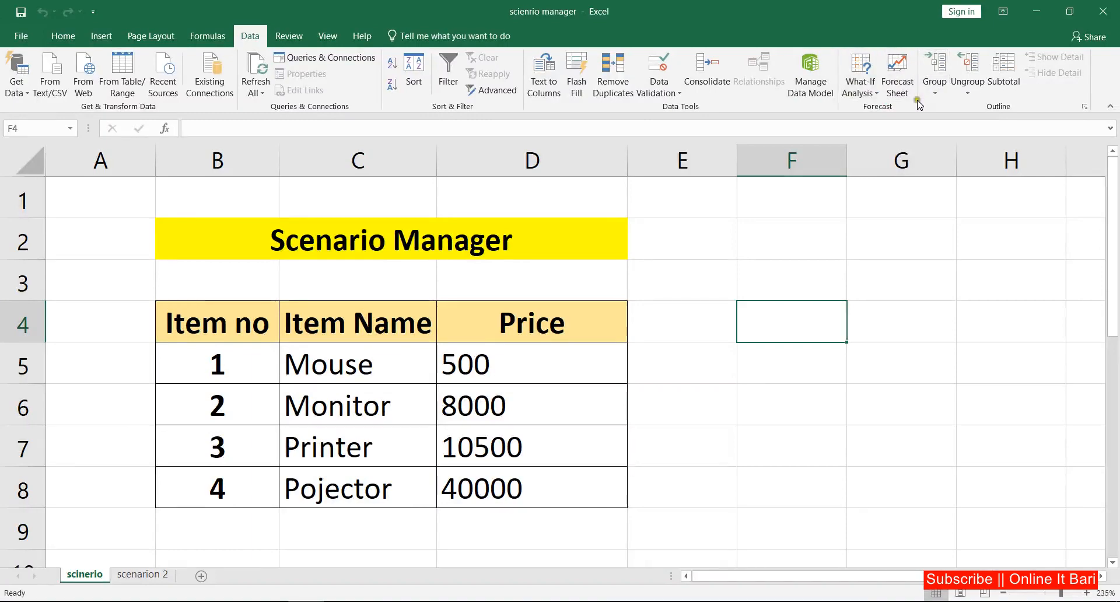
left_click(840, 98)
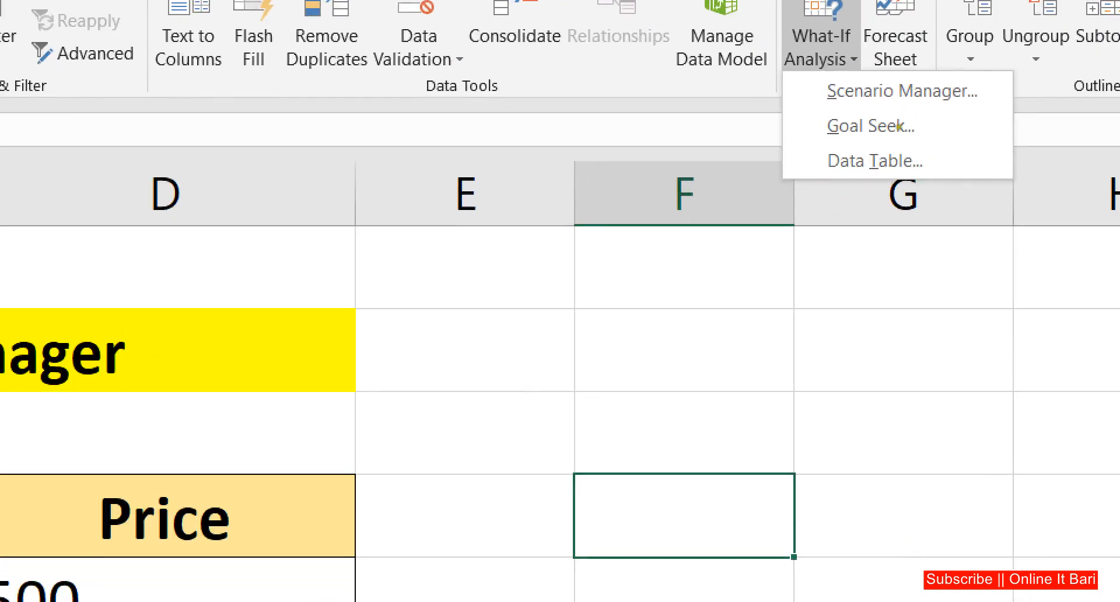
mouse_move(851, 100)
left_mouse_down()
mouse_move(964, 93)
mouse_move(821, 117)
mouse_move(784, 64)
left_mouse_up()
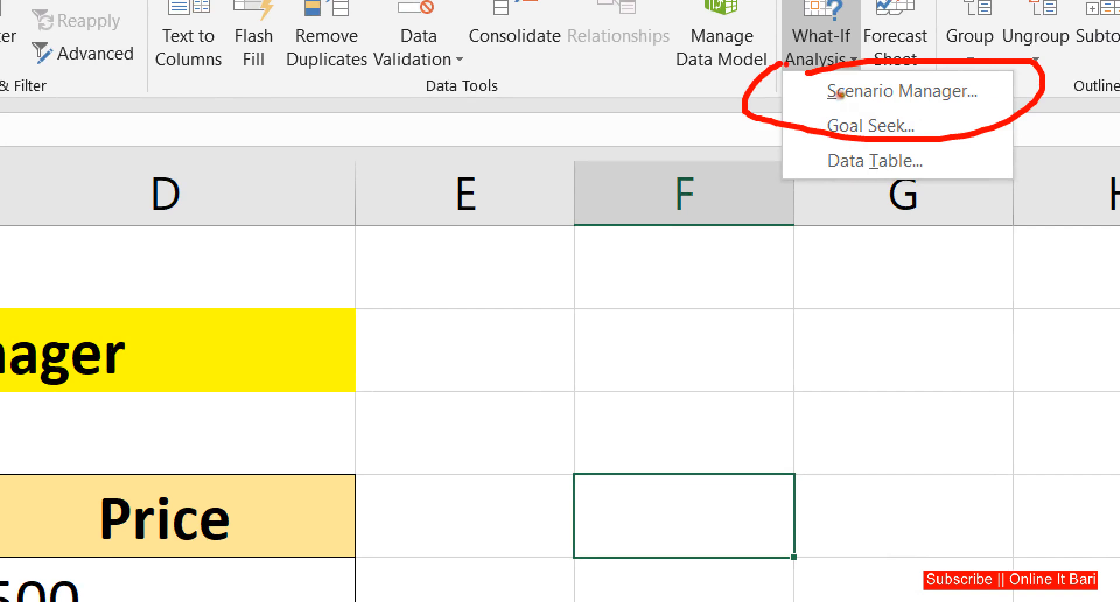
key("Escape")
left_click(860, 88)
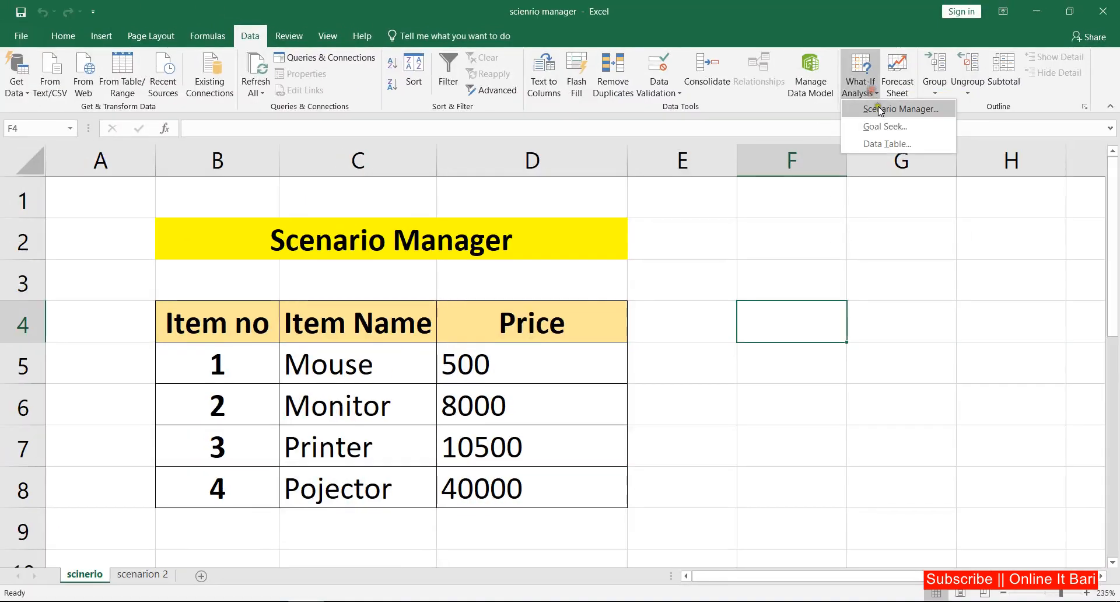
left_click(878, 108)
left_click_drag(788, 190, 790, 155)
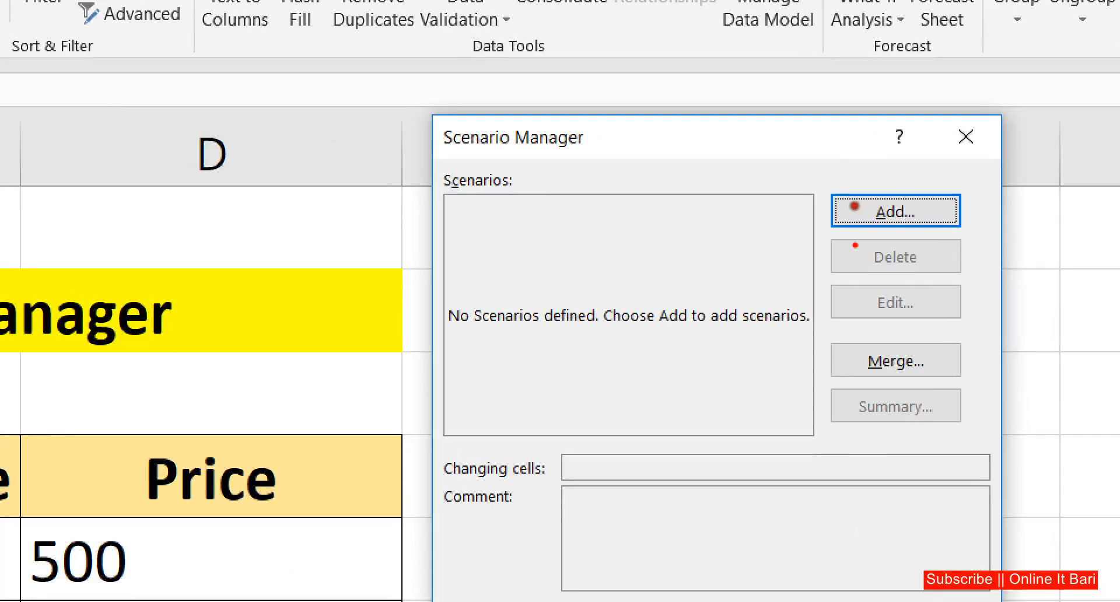
mouse_move(814, 179)
left_mouse_down()
mouse_move(915, 165)
mouse_move(776, 188)
left_mouse_up()
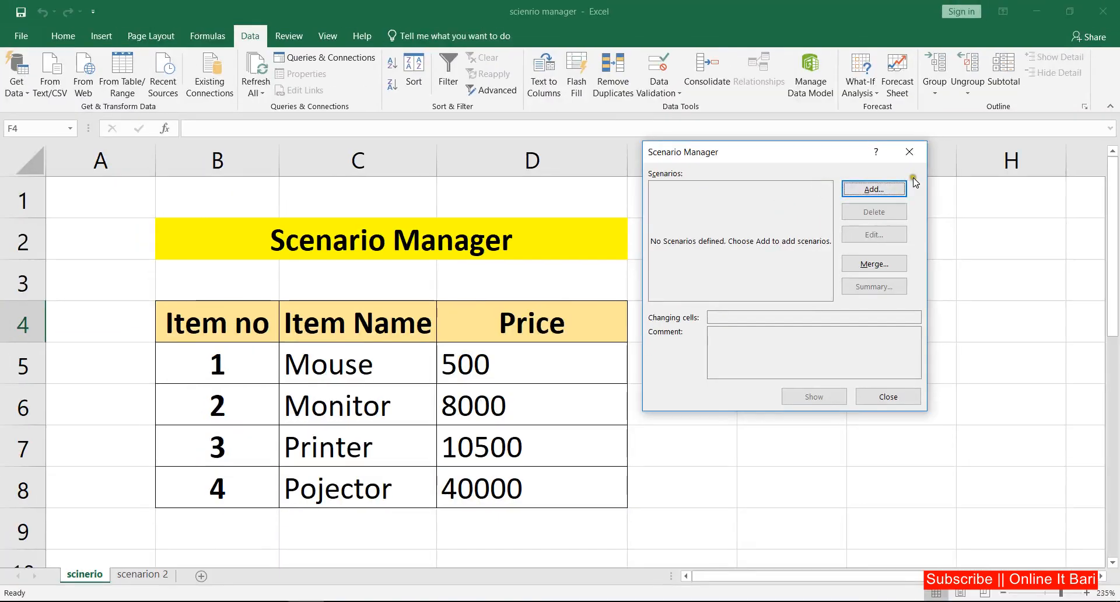
Start a new scenario and name it 2022.
left_click(895, 211)
left_click_drag(753, 165, 788, 151)
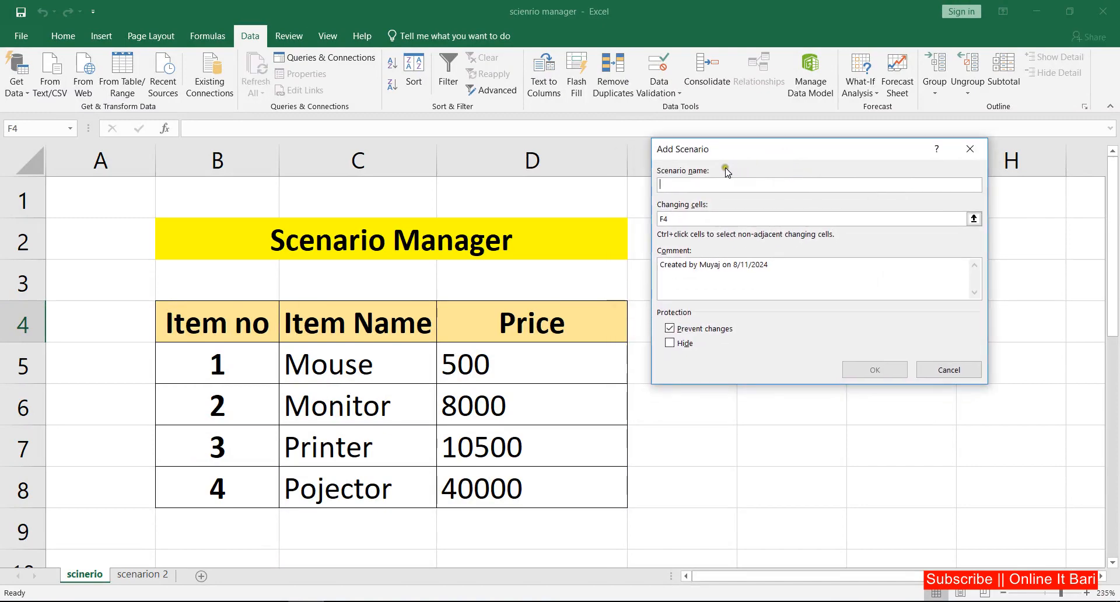
key("XF86AudioLowerVolume")
type("2022")
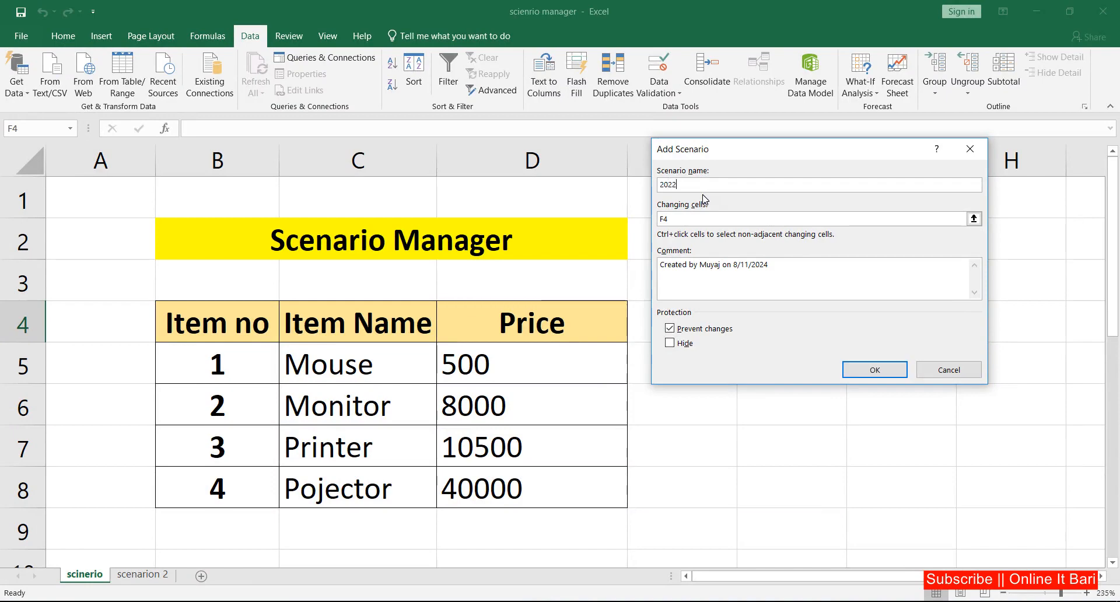
left_click(680, 184)
Set the 2022 scenario's changing cells to the prices in D5:D8 and accept the existing values.
left_click_drag(679, 221, 656, 219)
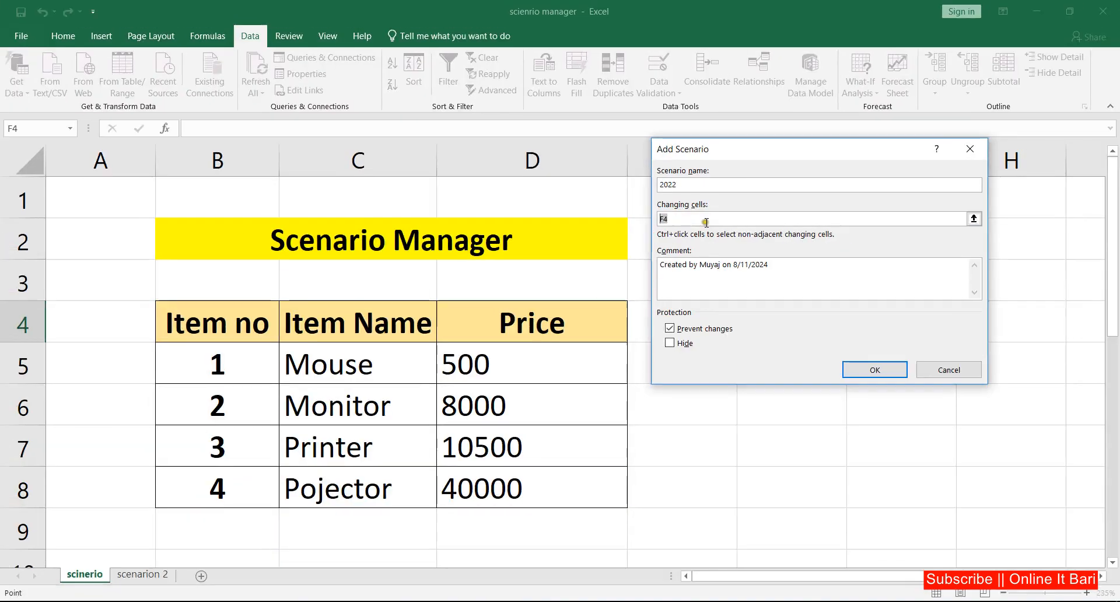
key("BackSpace")
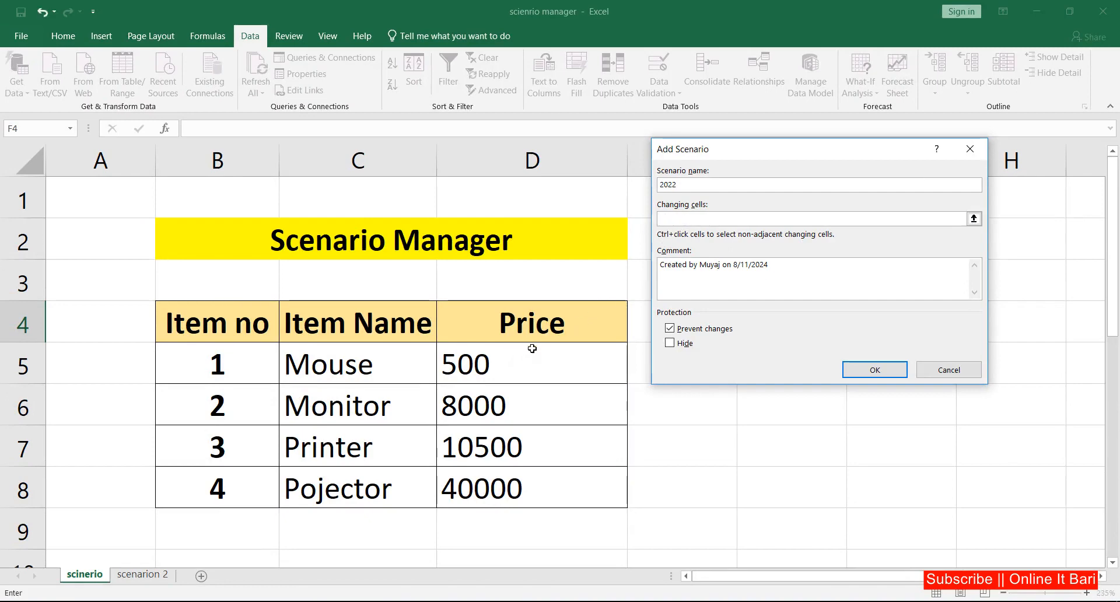
left_click_drag(504, 361, 503, 490)
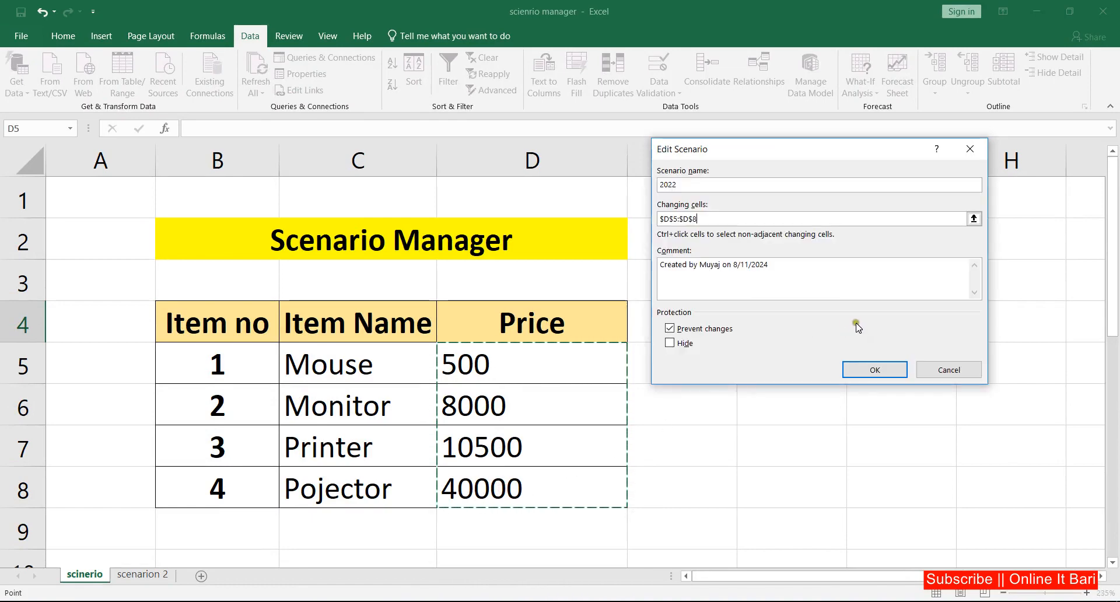
left_click(873, 371)
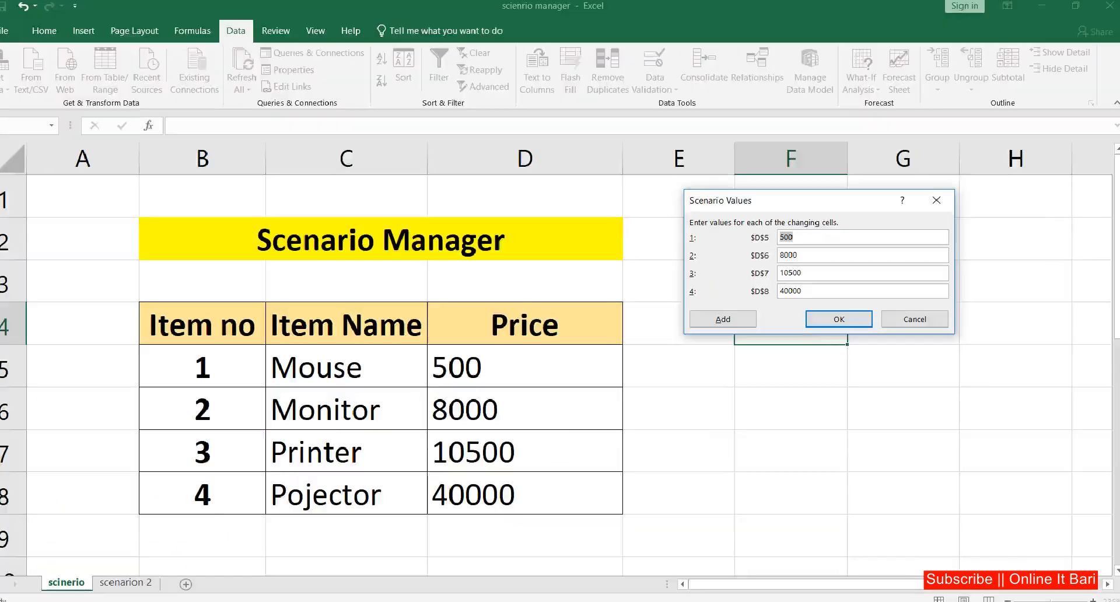
left_click(843, 319)
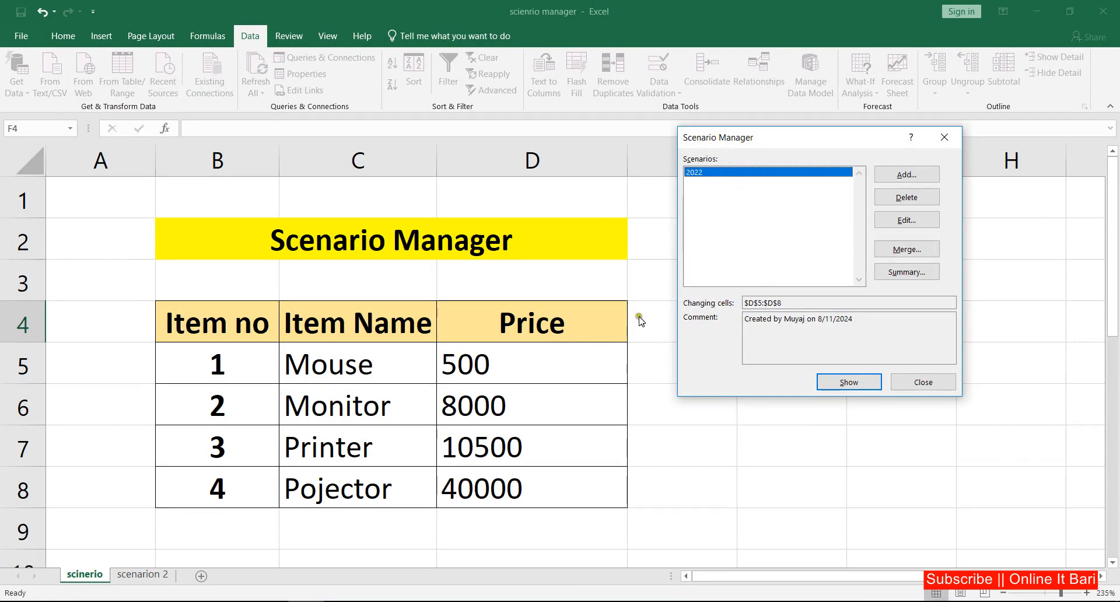
Add a second scenario named 2023 with the prices in D5:D8 as its changing cells.
left_click(876, 178)
left_click(903, 176)
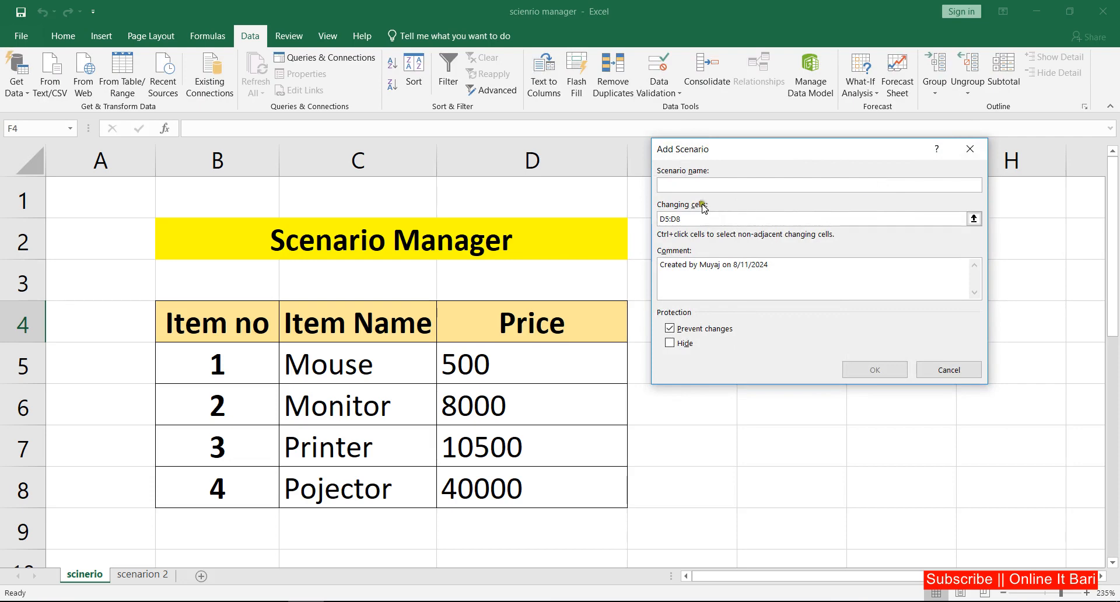
type("2023")
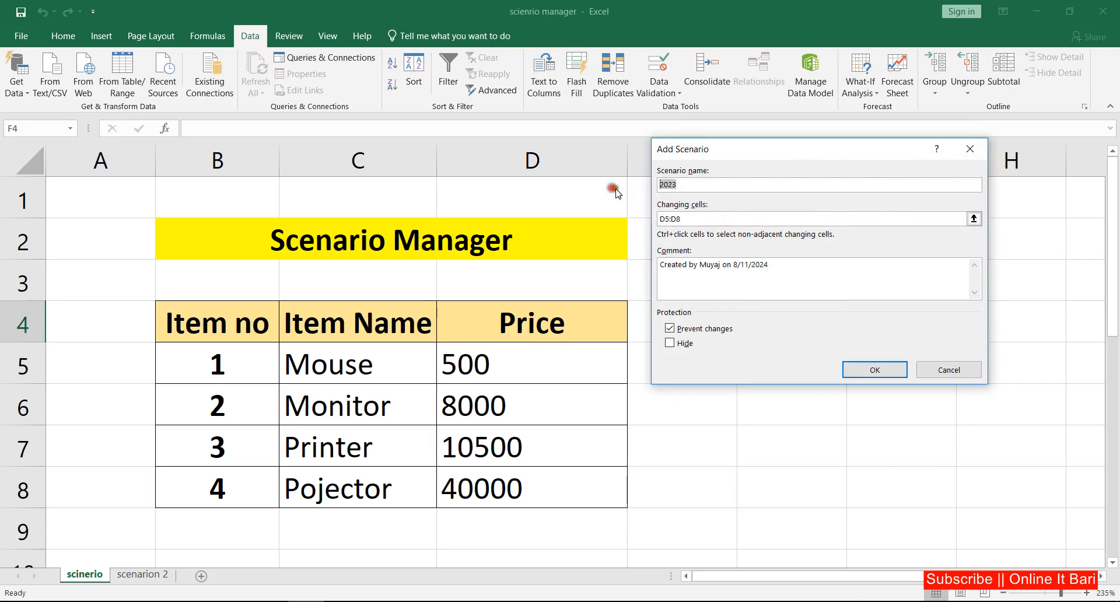
left_click(699, 220)
key("BackSpace")
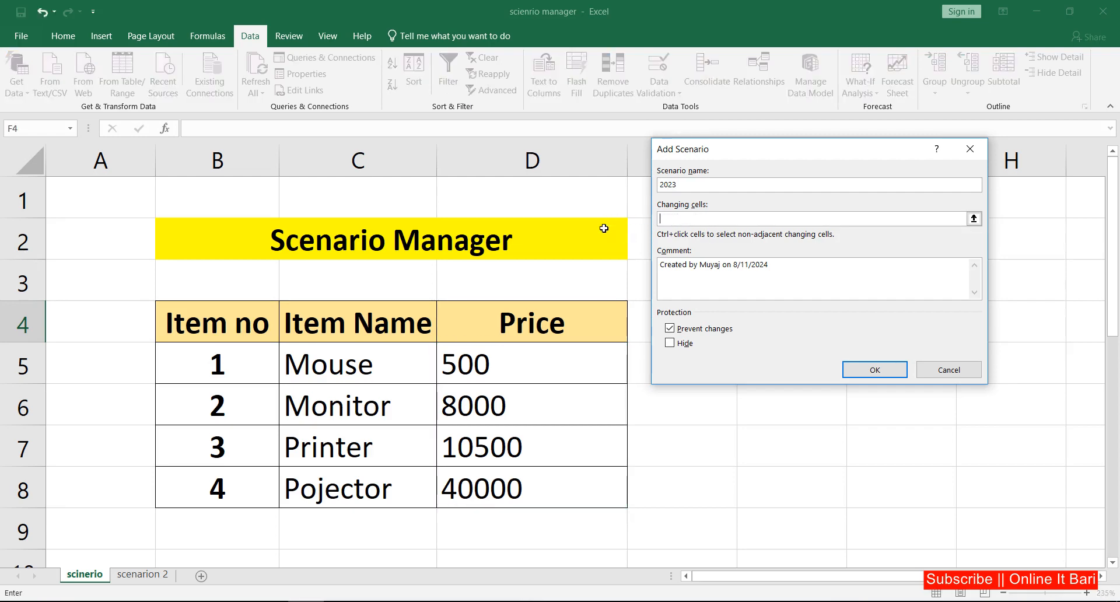
left_click_drag(505, 364, 505, 492)
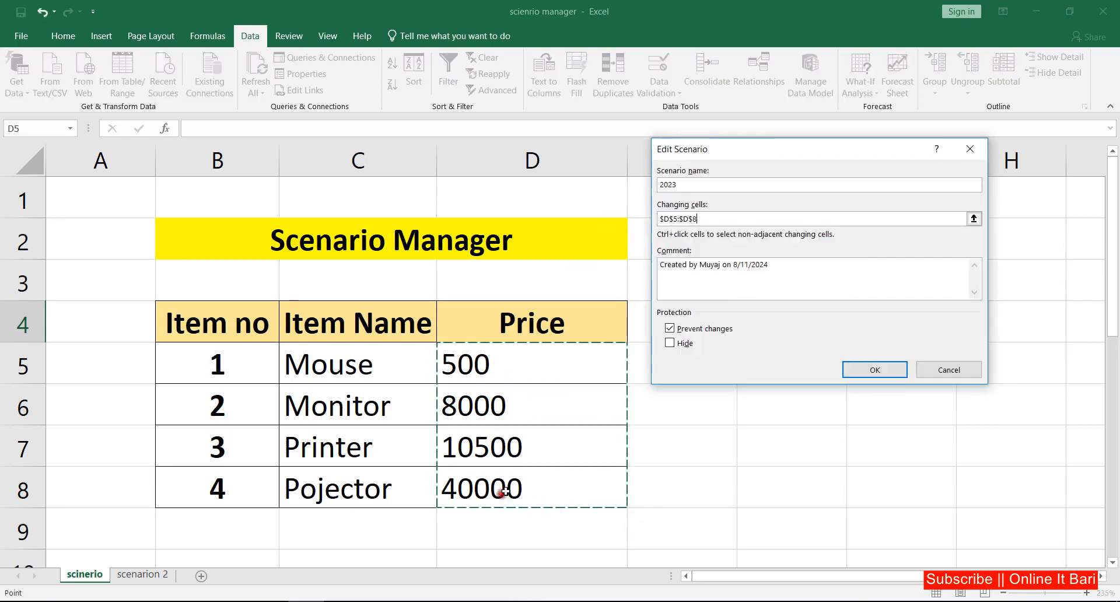
left_click(875, 370)
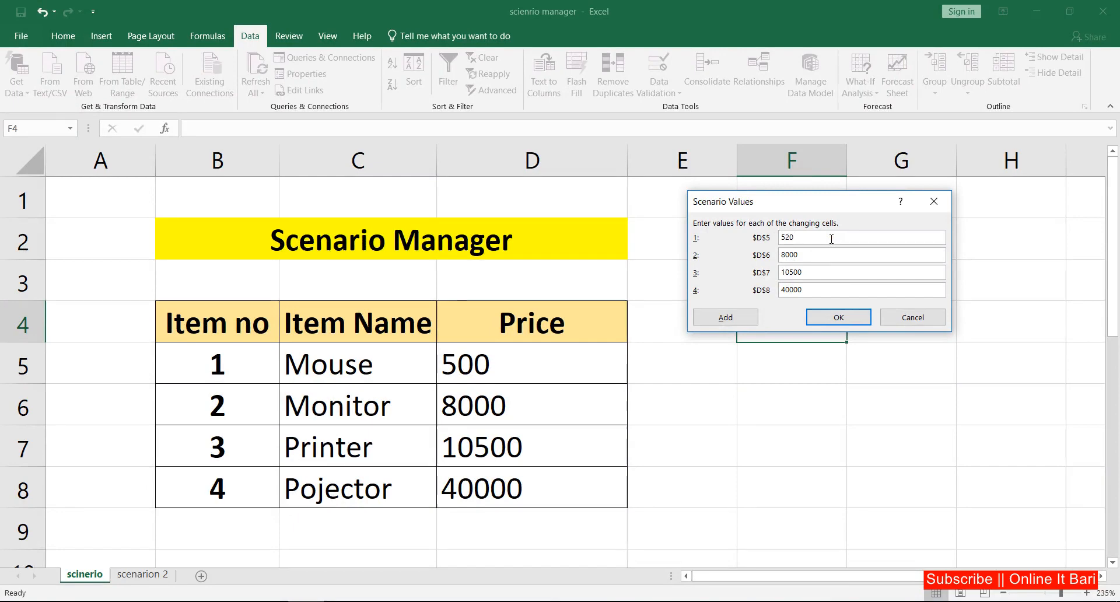
Set the 2023 scenario values to 520 for D5, 8500 for D6, 10000 for D7 and 30000 for D8.
left_click_drag(808, 255, 774, 255)
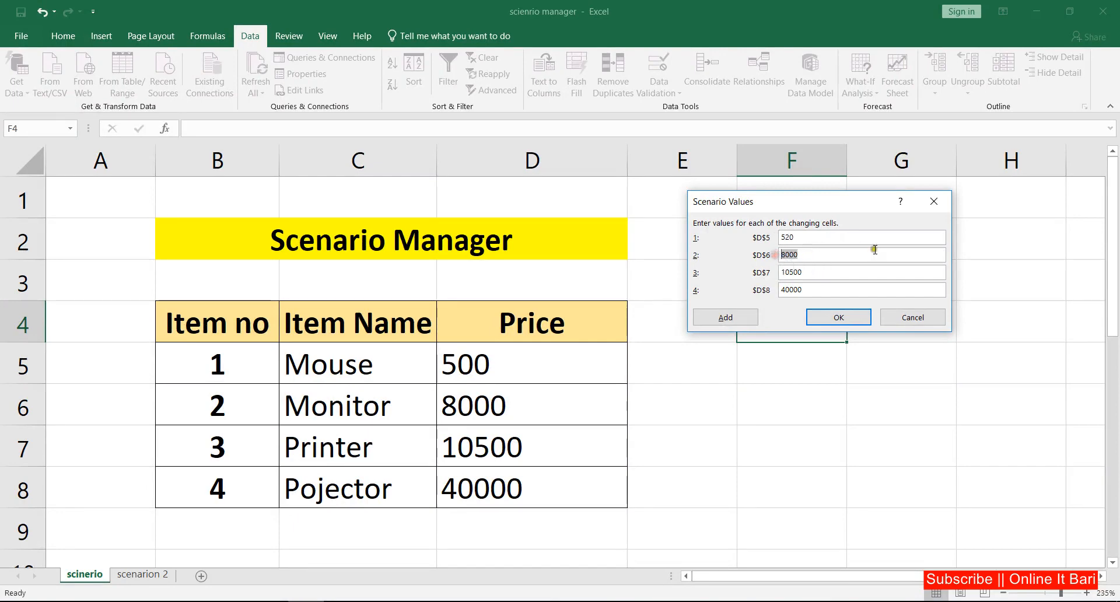
type("85")
key("Tab")
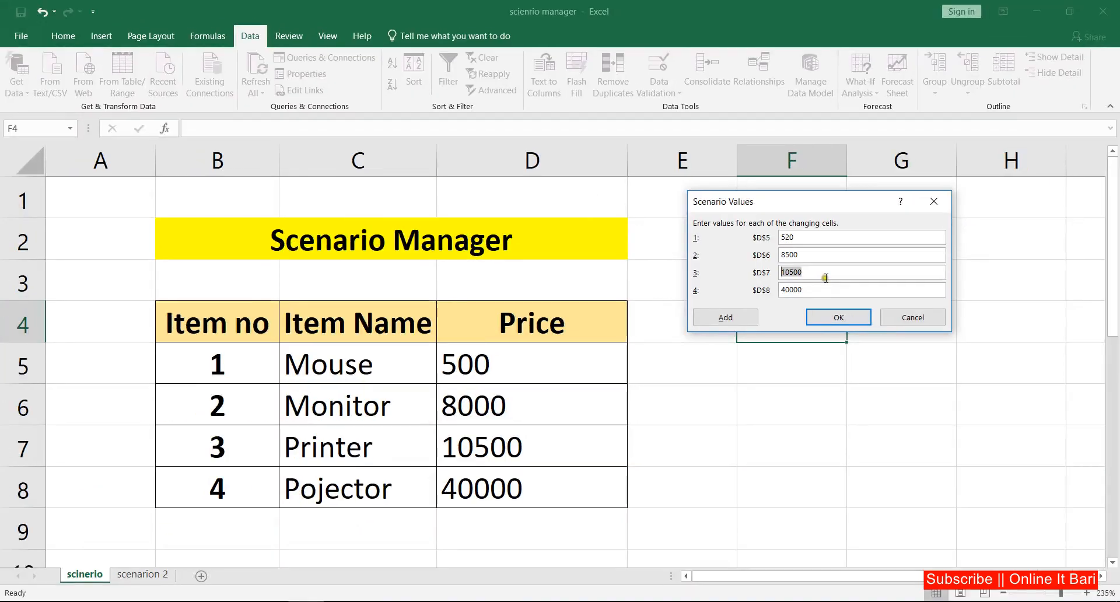
type("1")
key("Tab")
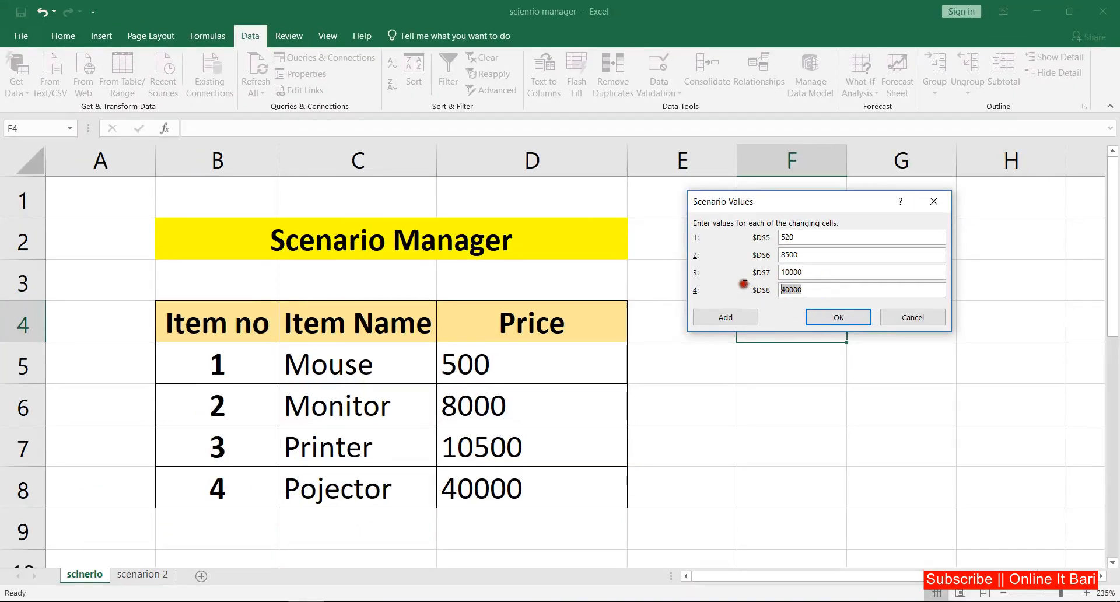
type("30")
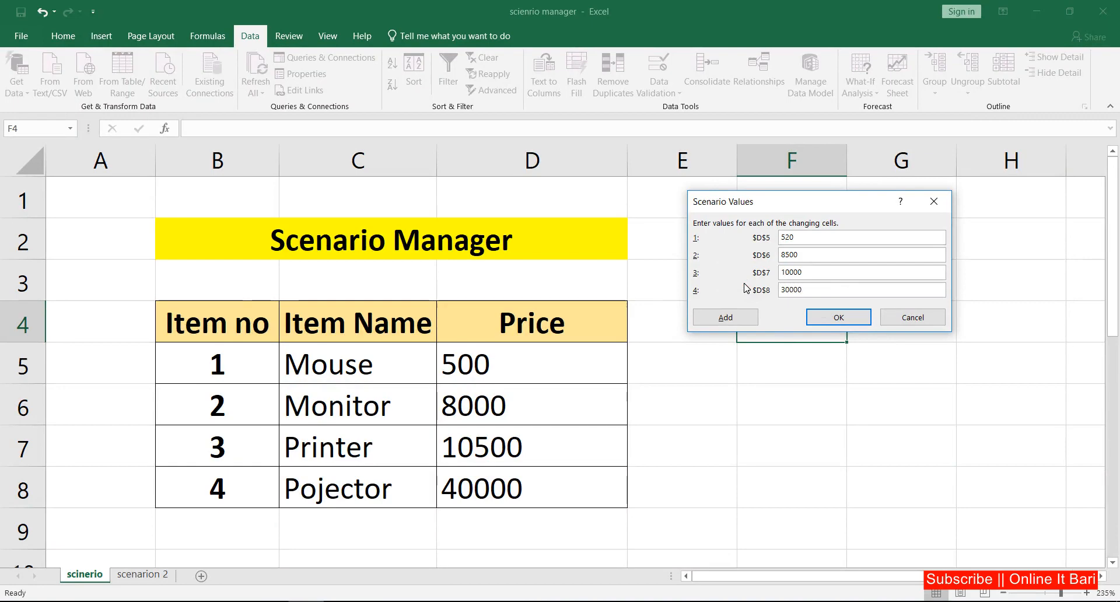
left_click(832, 315)
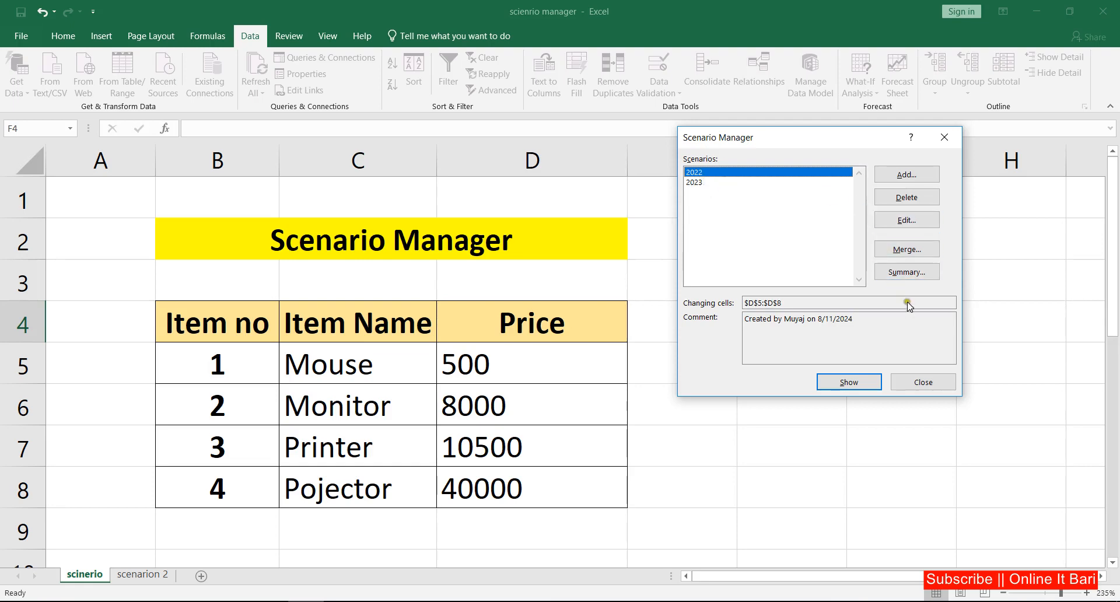
Add a third scenario named 2024 with the prices in D5:D8 as its changing cells.
left_click(907, 175)
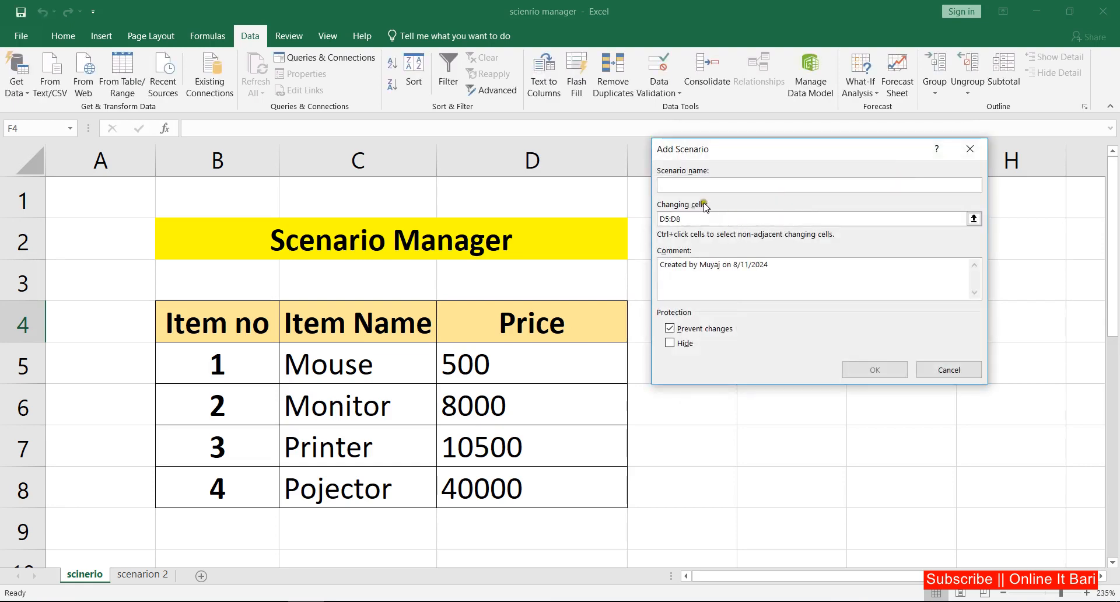
type("2024")
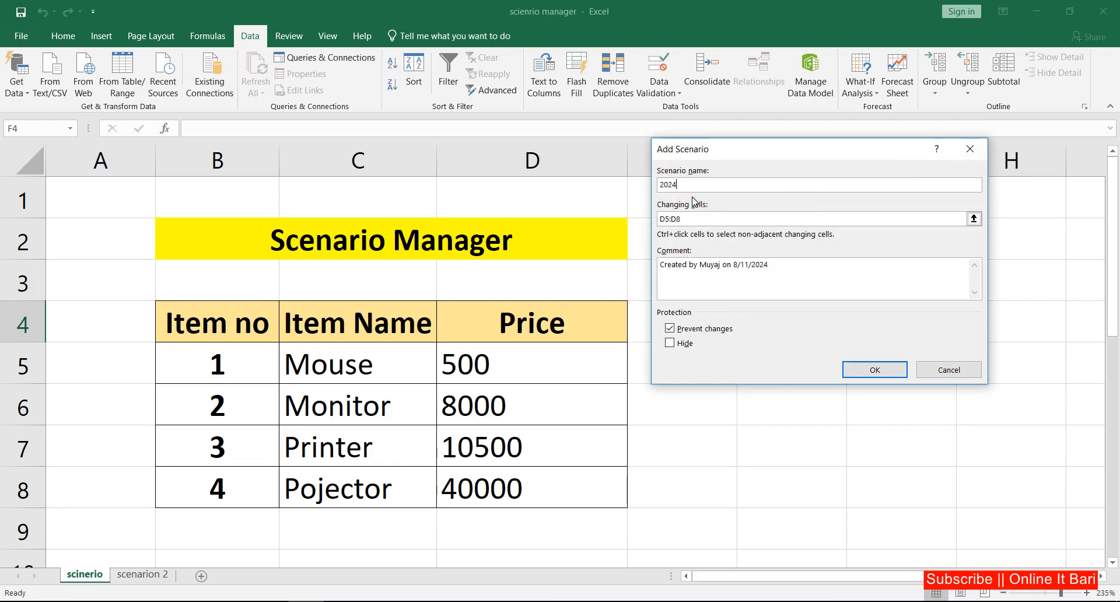
left_click_drag(690, 219, 607, 220)
key("BackSpace")
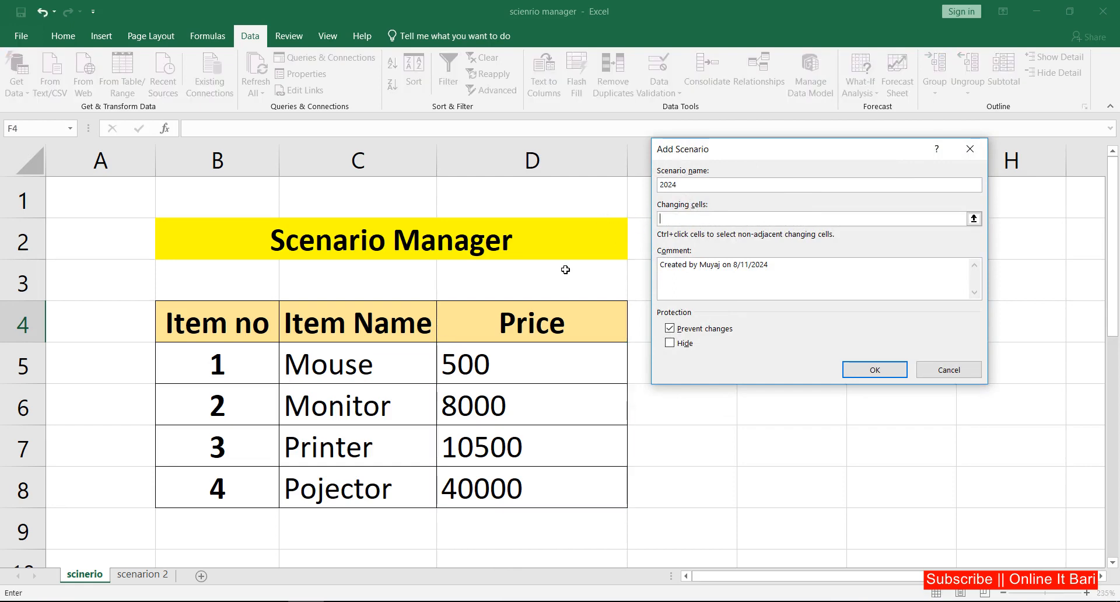
left_click_drag(518, 365, 525, 493)
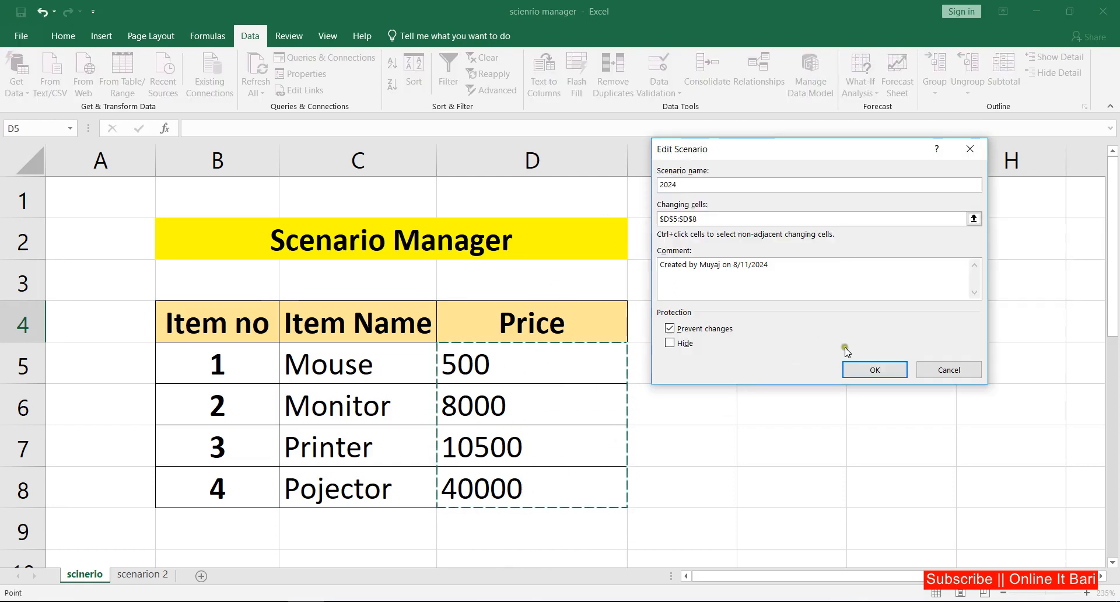
left_click(871, 369)
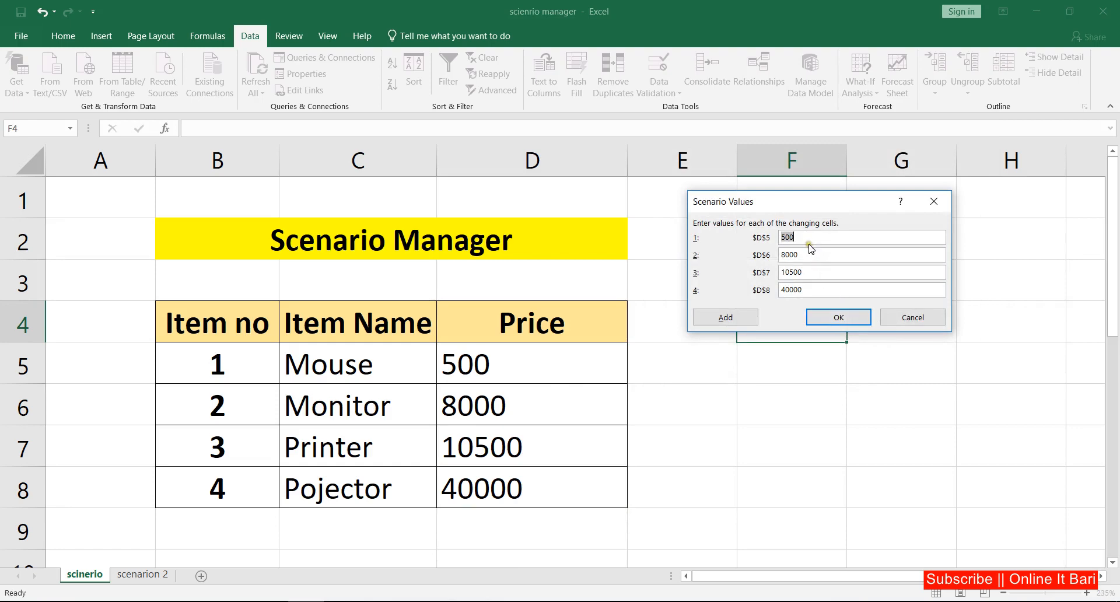
Set the 2024 scenario values to 450 for D5, 7500 for D6, 10700 for D7 and 35000 for D8.
left_click(804, 239)
left_click_drag(804, 239, 776, 274)
type("450")
type("75")
type("00")
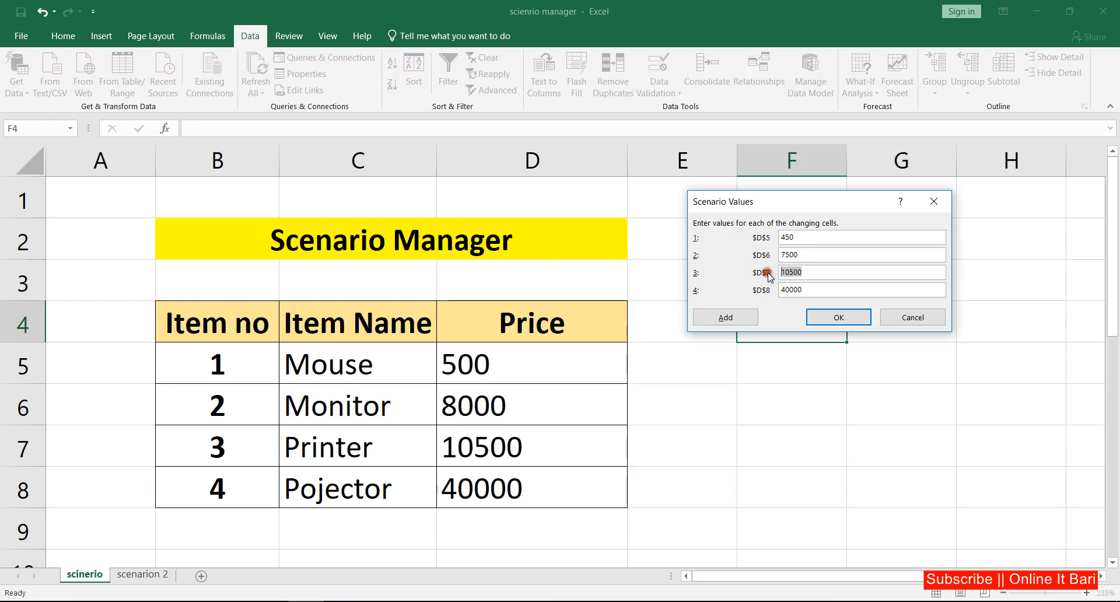
type("10700")
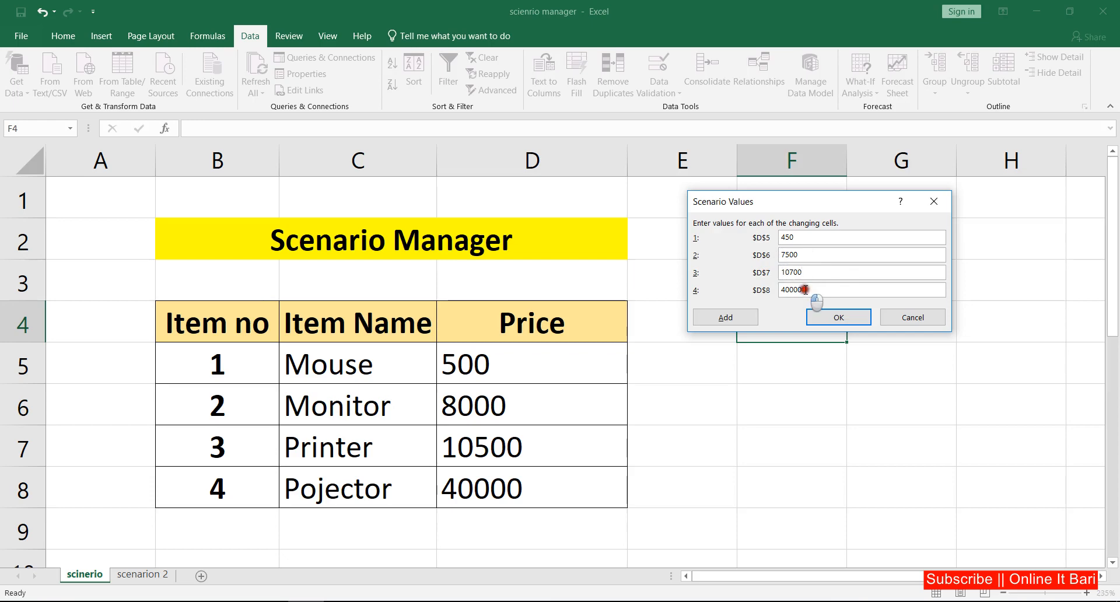
left_click_drag(800, 290, 771, 290)
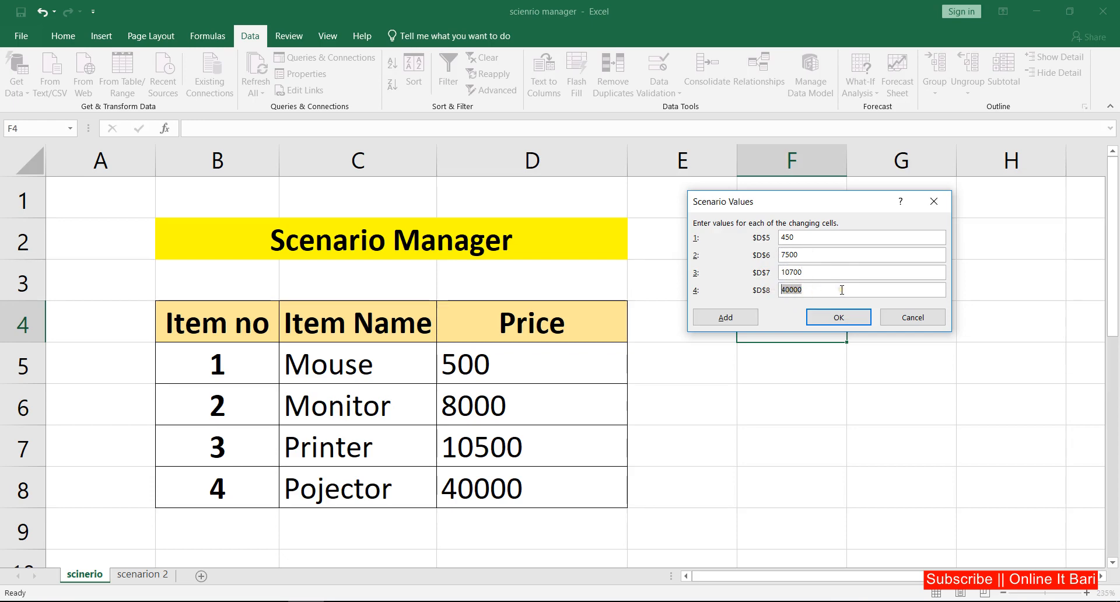
type("35")
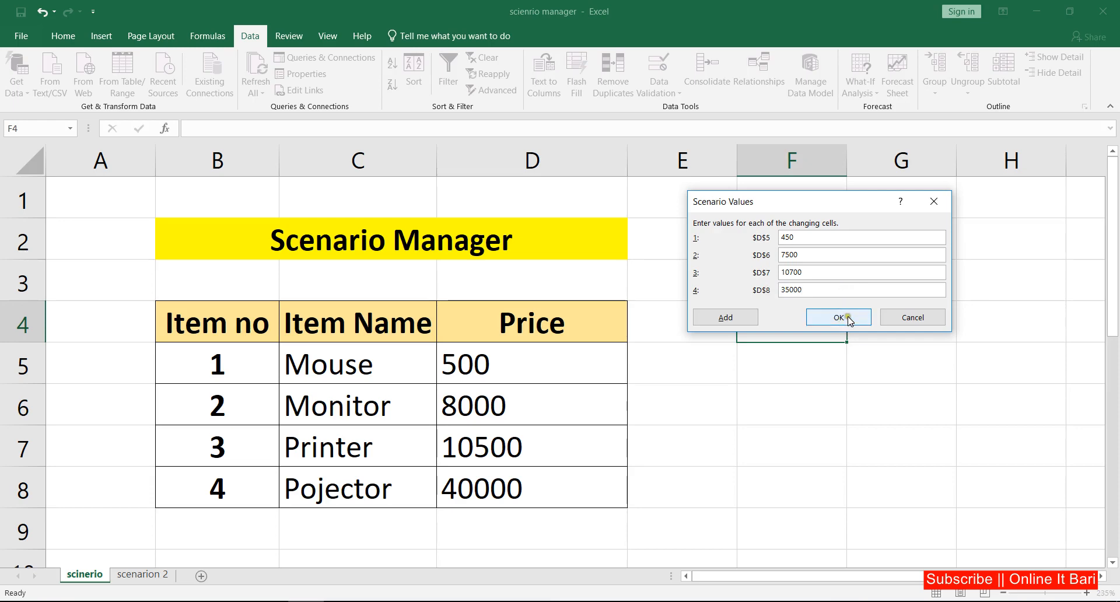
left_click(845, 318)
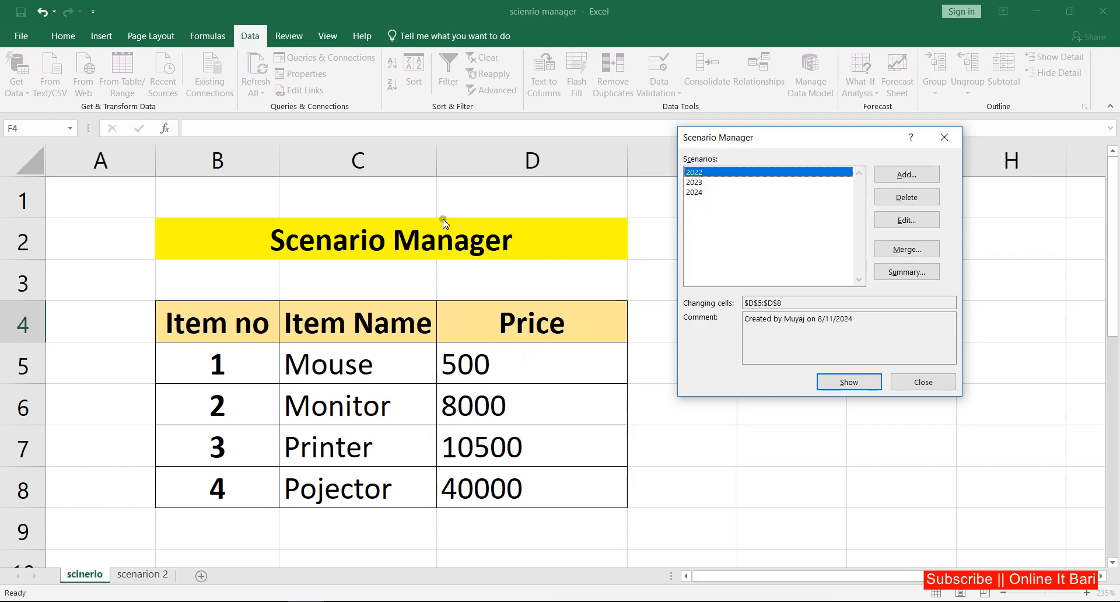
Show the 2023, 2024 and 2022 scenarios one after another in the price table.
key("Down")
key("Return")
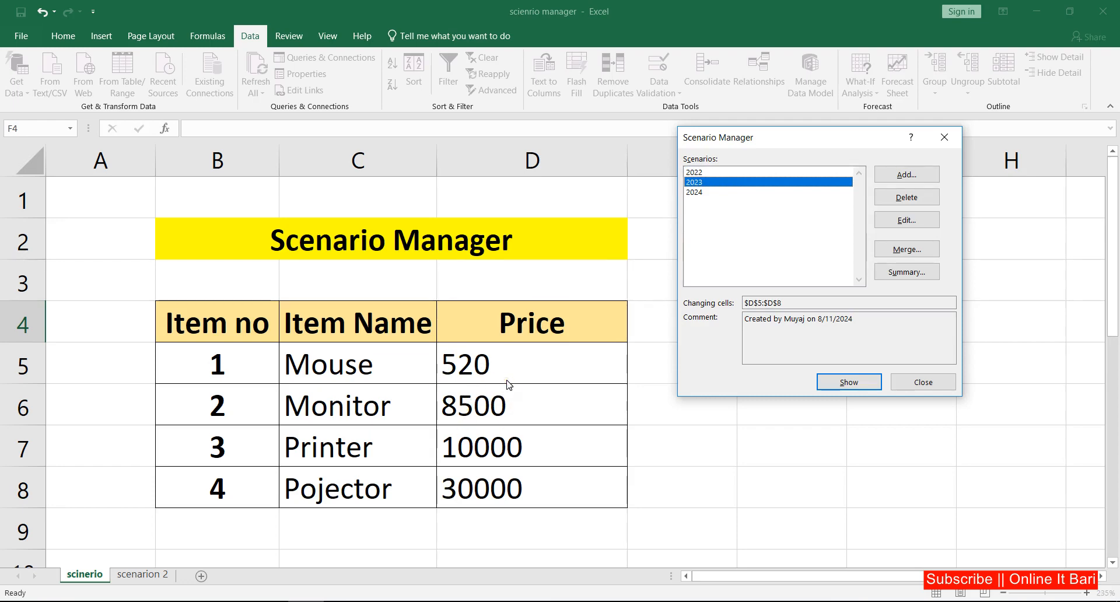
left_click(497, 352)
left_click(492, 354)
left_click(696, 193)
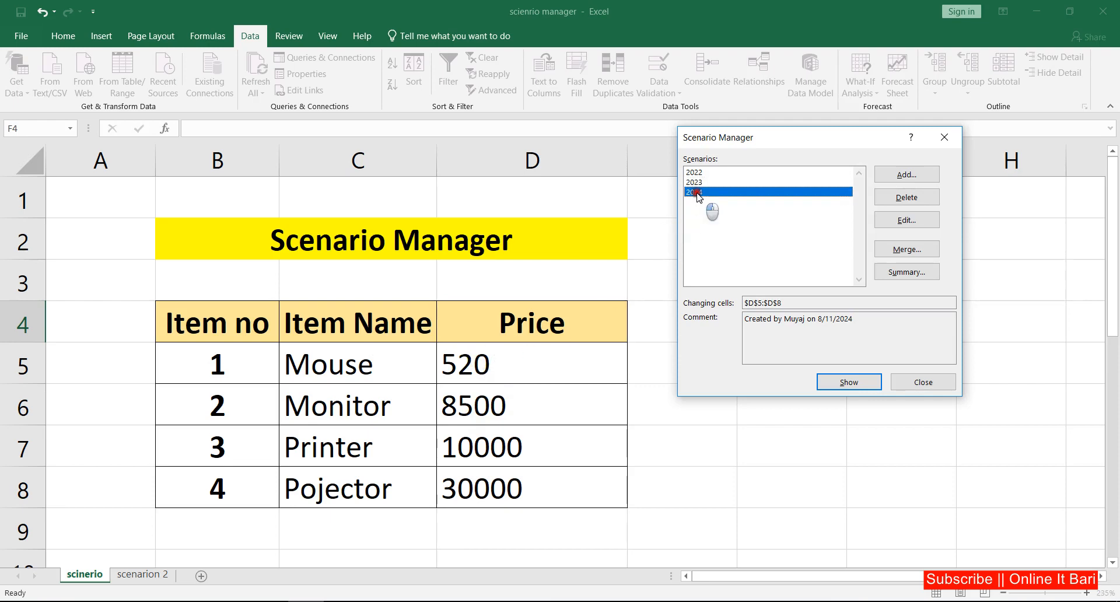
double_click(697, 193)
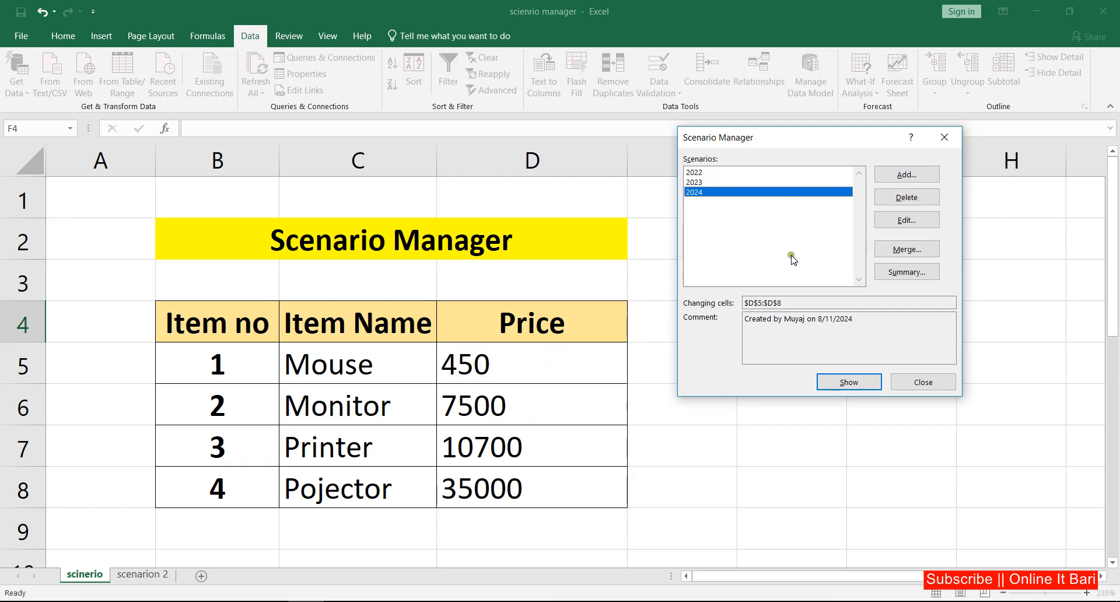
left_click(701, 174)
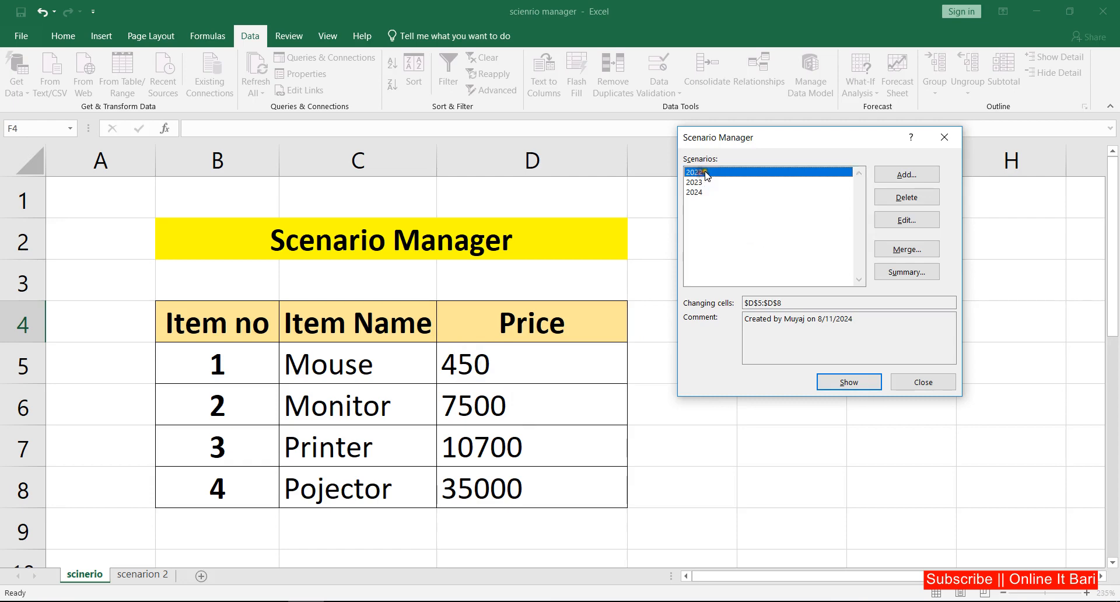
left_click(850, 382)
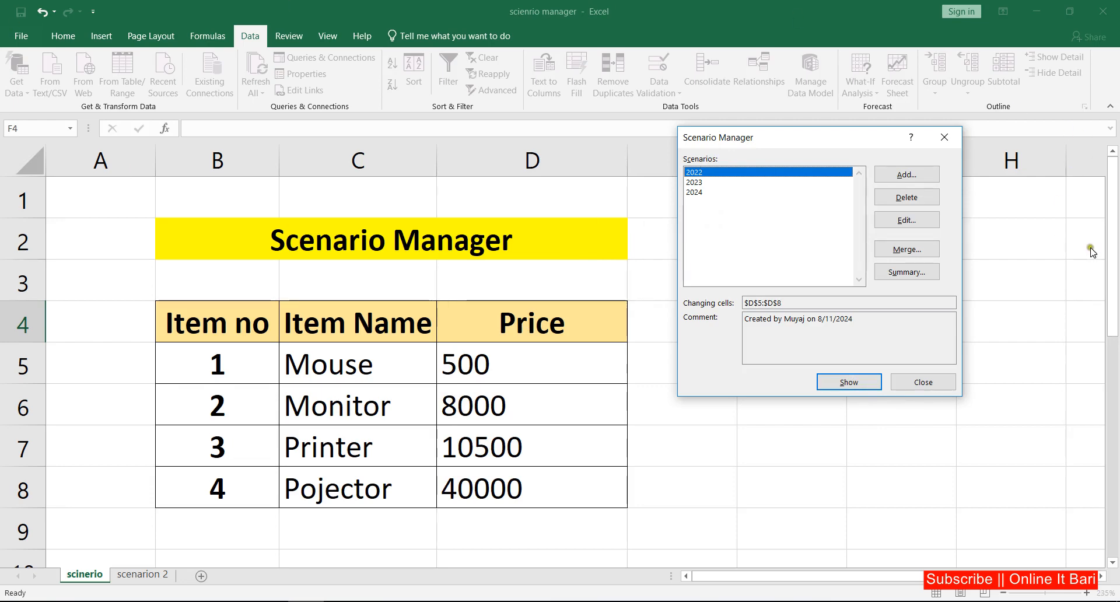
left_click(911, 270)
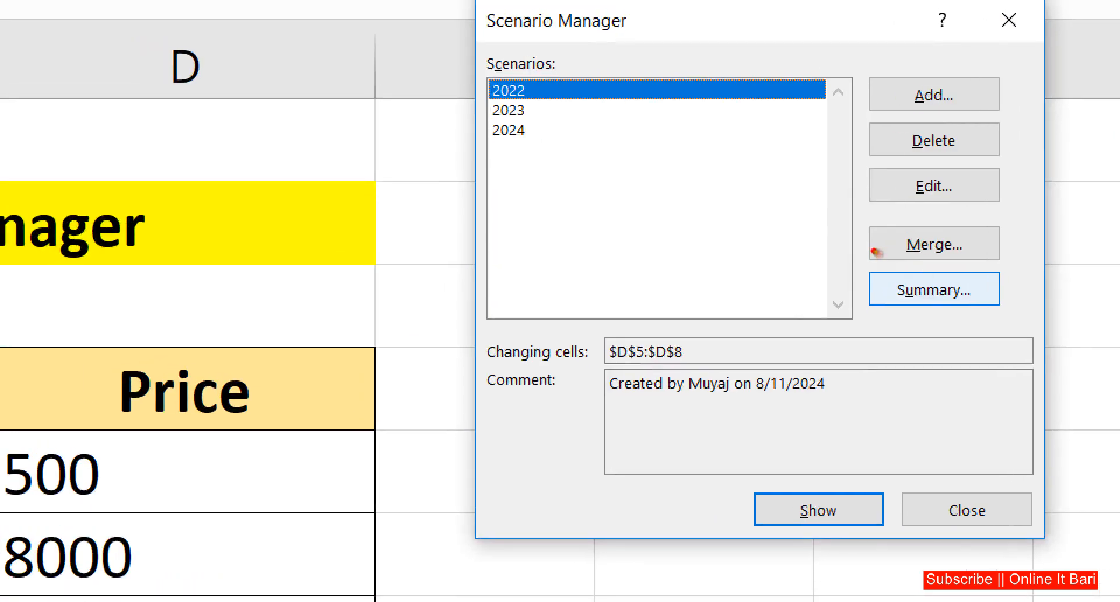
mouse_move(875, 251)
left_mouse_down()
mouse_move(880, 315)
mouse_move(893, 248)
left_mouse_up()
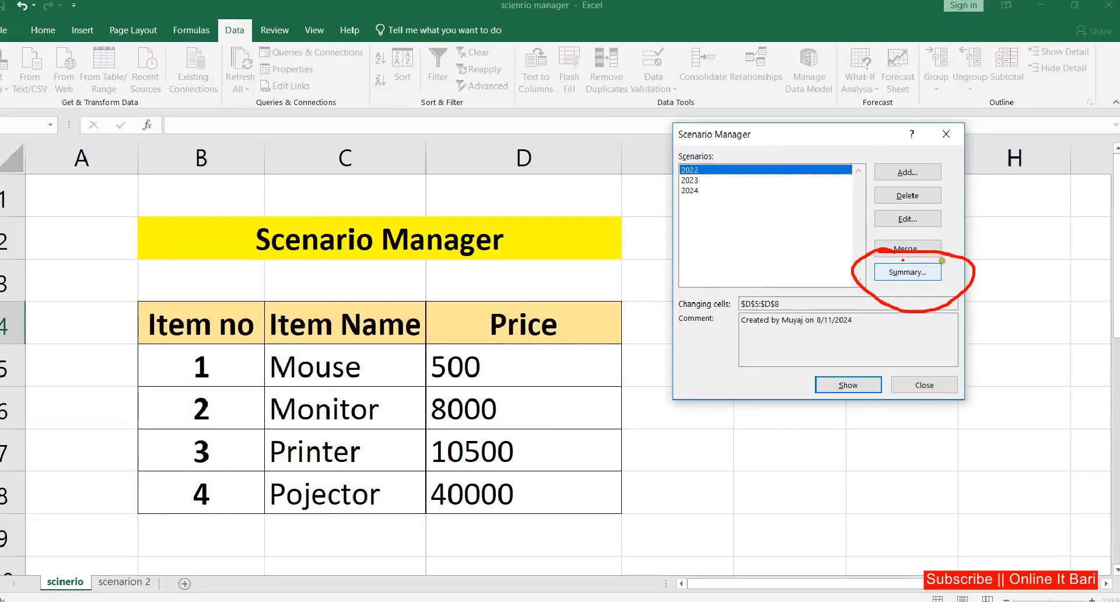
left_click(907, 272)
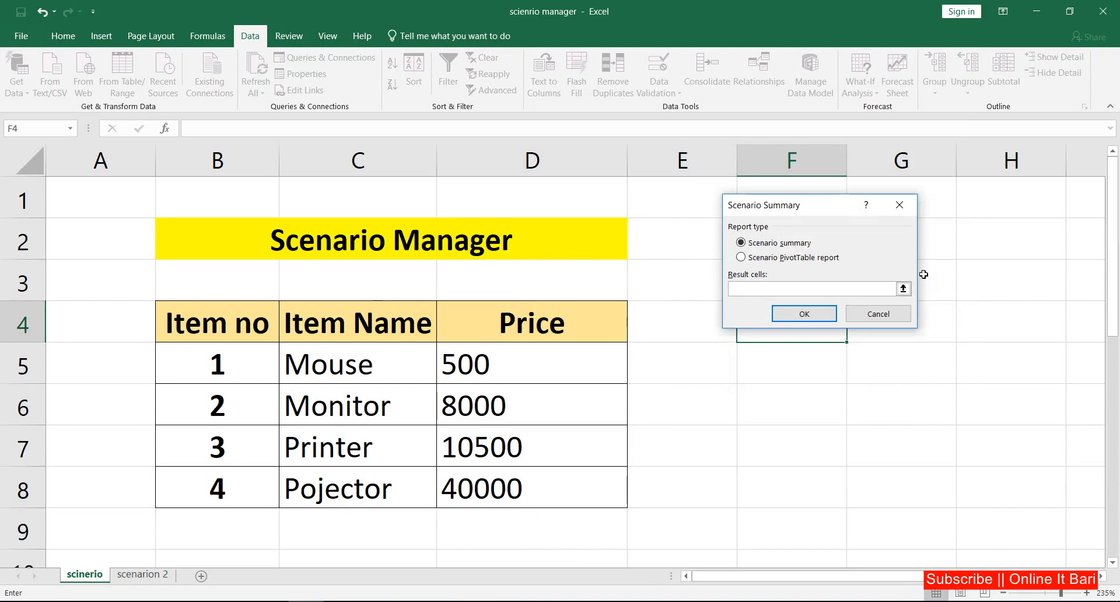
left_click(843, 266)
left_click(898, 207)
left_click(911, 375)
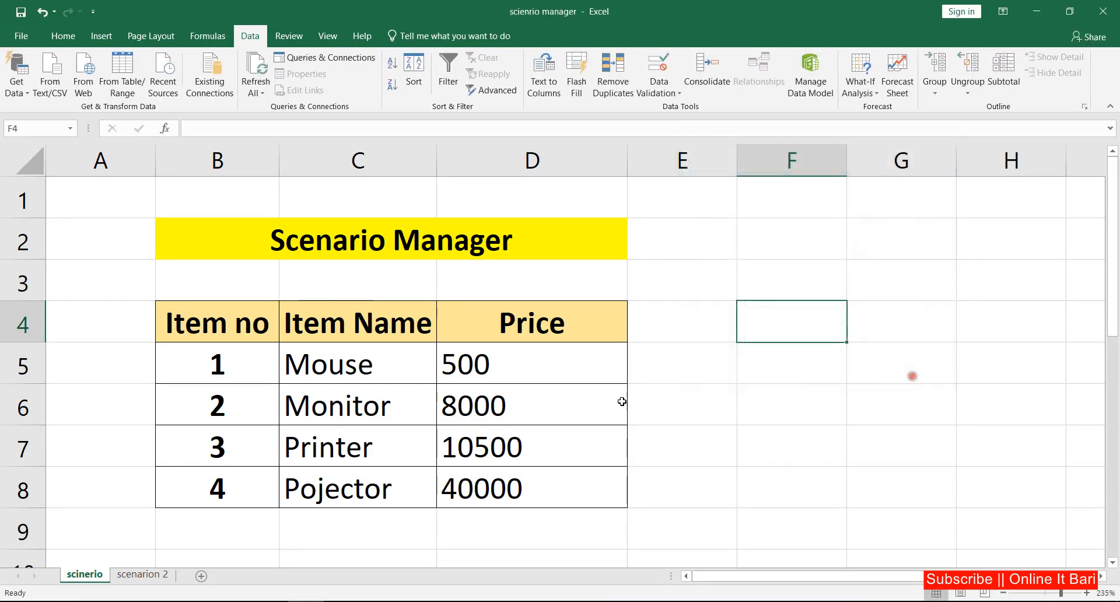
Sum the prices D5:D8 in cell D9 below the Price column.
scroll(583, 403, "down", 1)
left_click(237, 407)
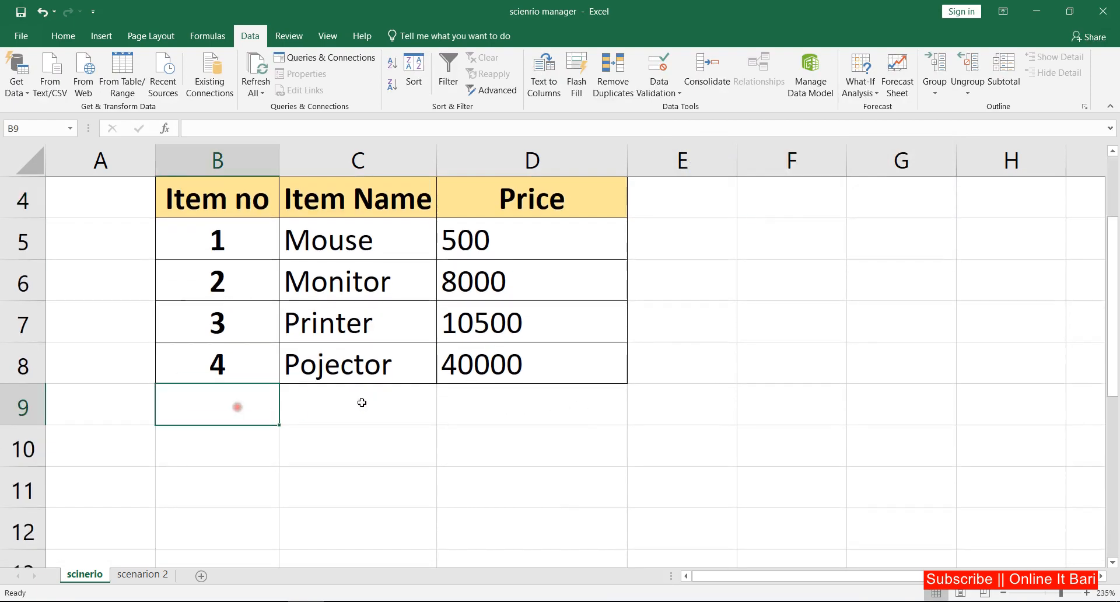
left_click(475, 401)
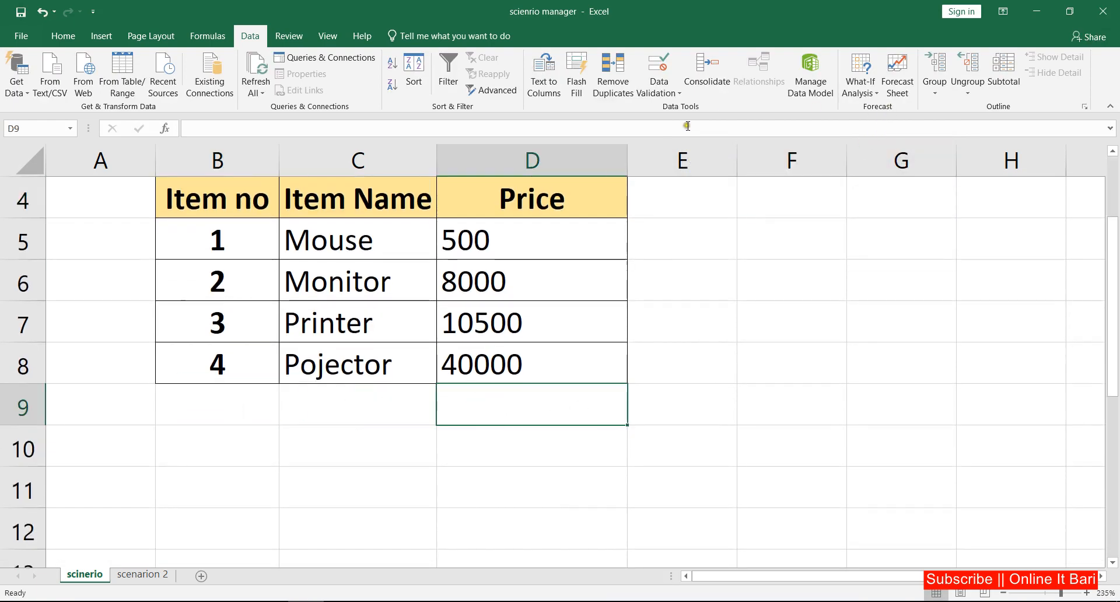
key("alt+equal")
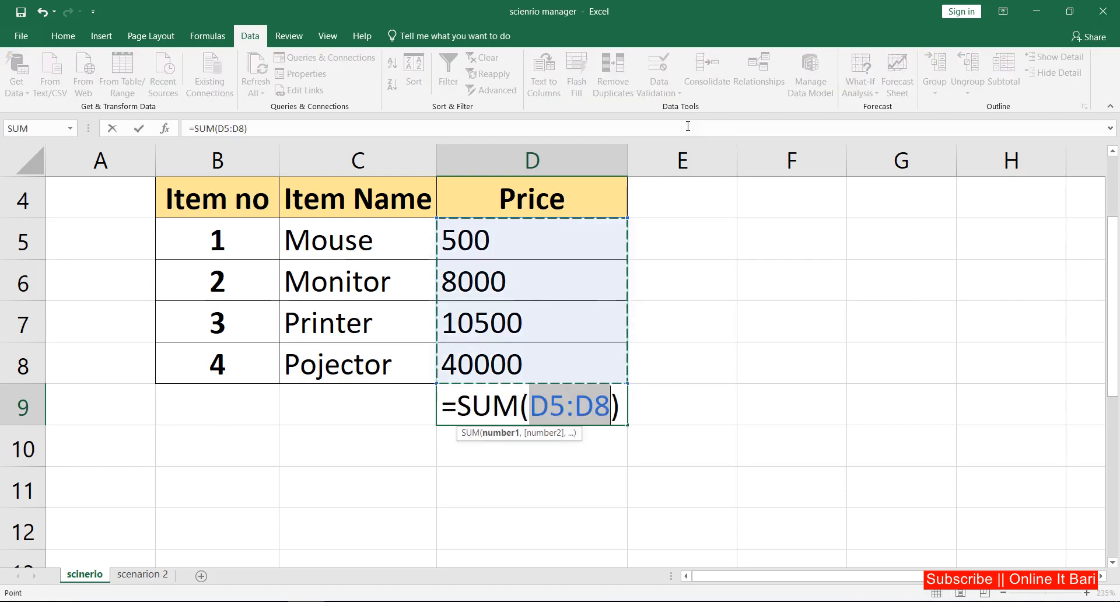
key("Return")
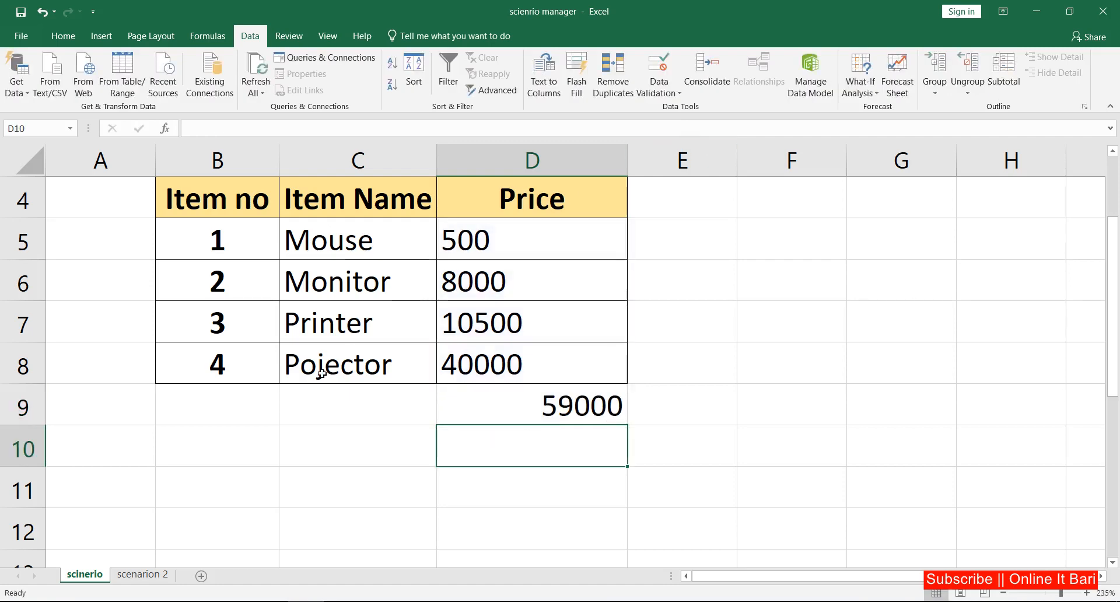
Label the sum row by entering Total in cell C9.
left_click(318, 410)
type("total")
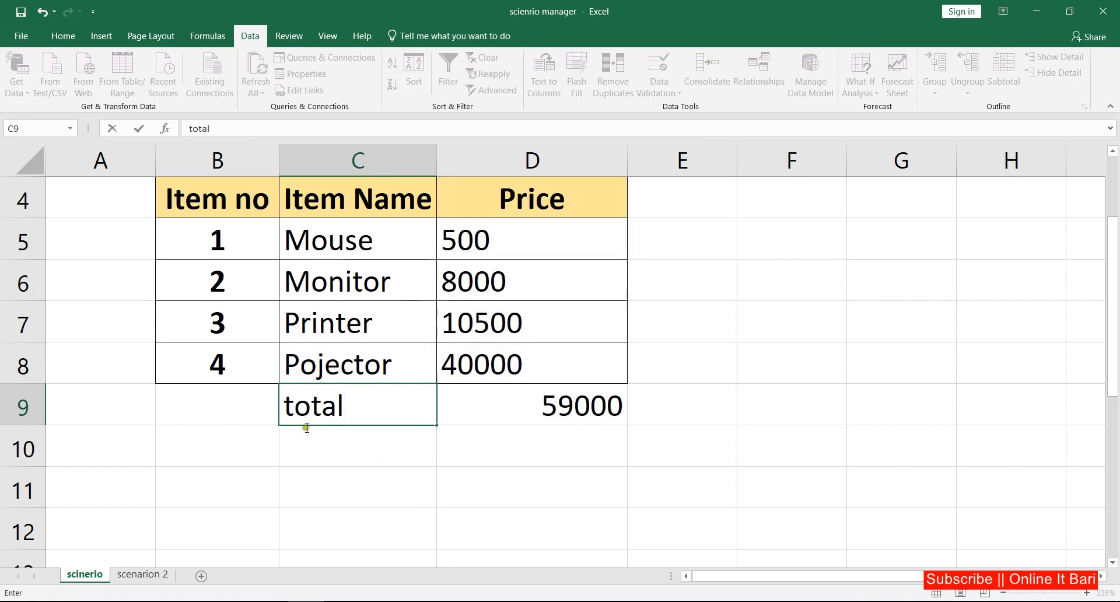
left_click_drag(283, 408, 292, 421)
type("T")
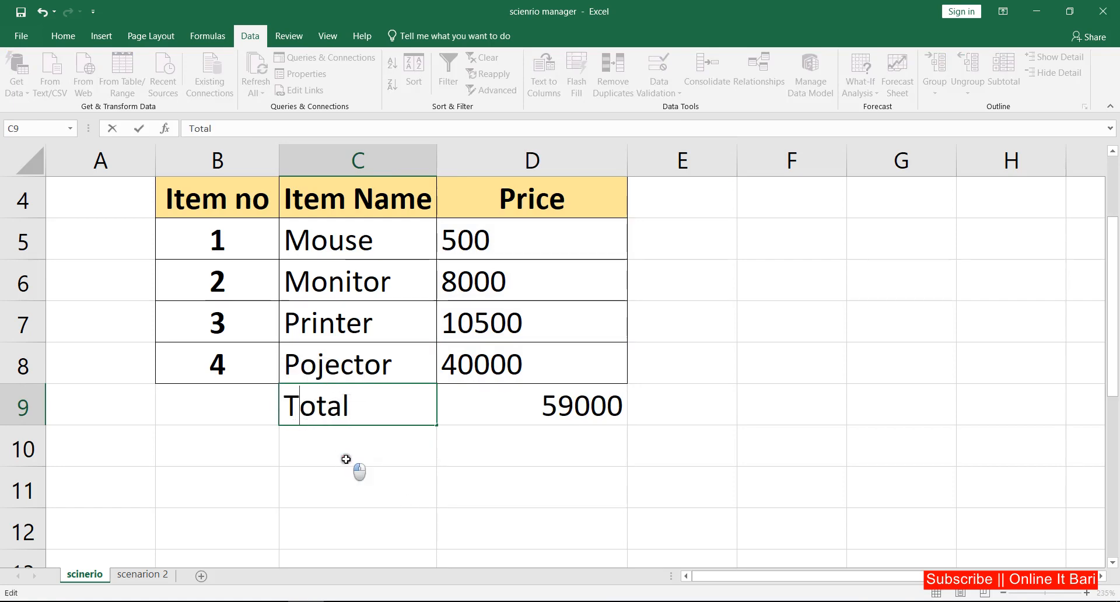
key("Return")
Apply all borders to the total row, cells B9:D9.
left_click(559, 408)
left_click_drag(225, 413, 517, 403)
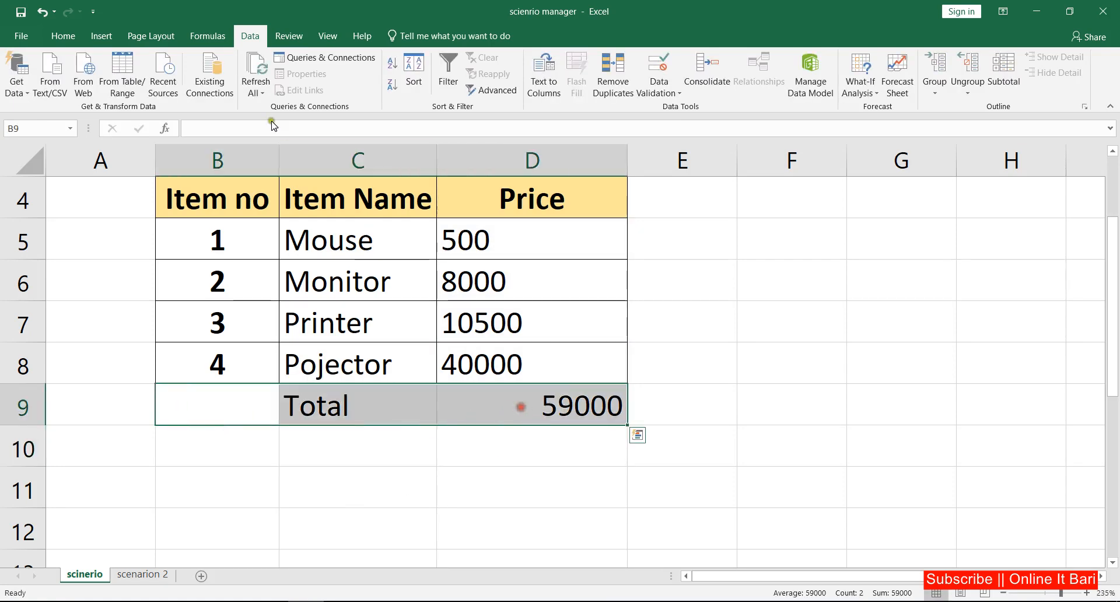
left_click(63, 36)
left_click(188, 87)
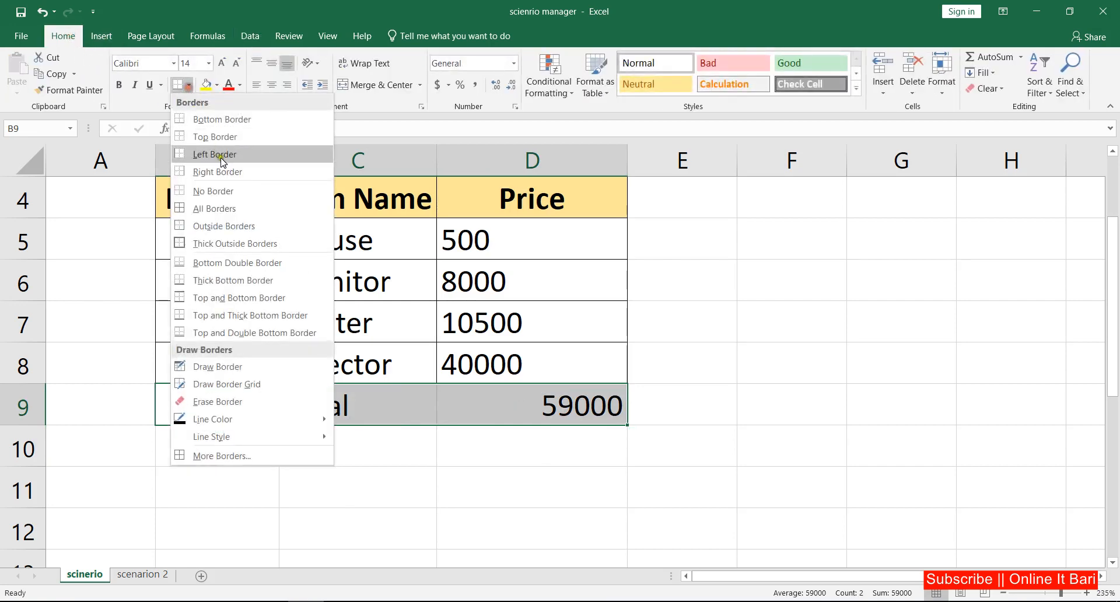
left_click(219, 206)
Fill the total cell D9 with yellow.
left_click(528, 402)
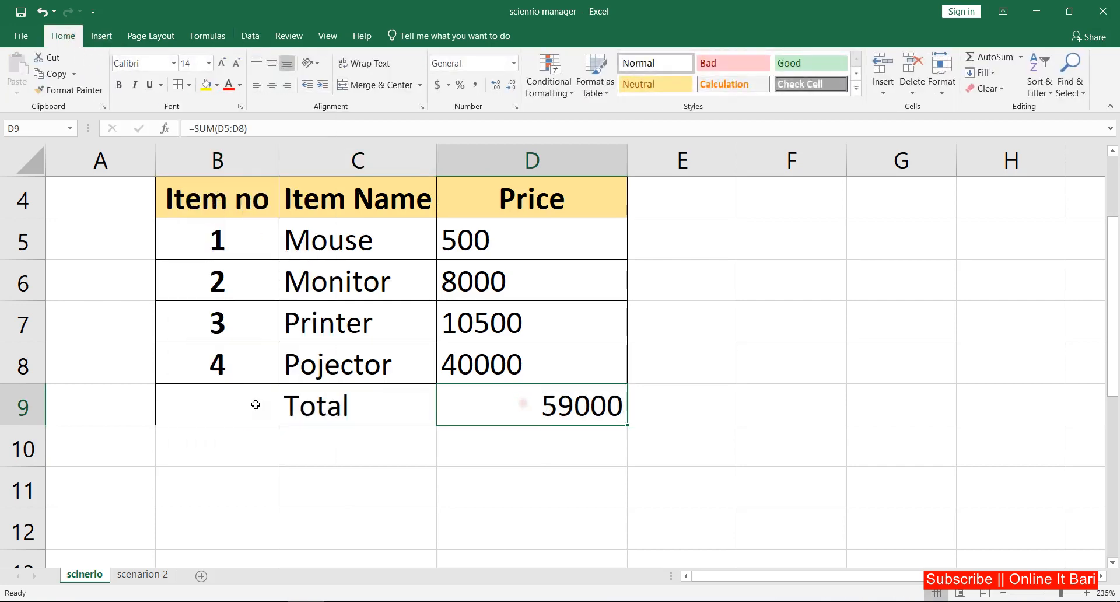
left_click_drag(218, 400, 499, 401)
left_click(507, 407)
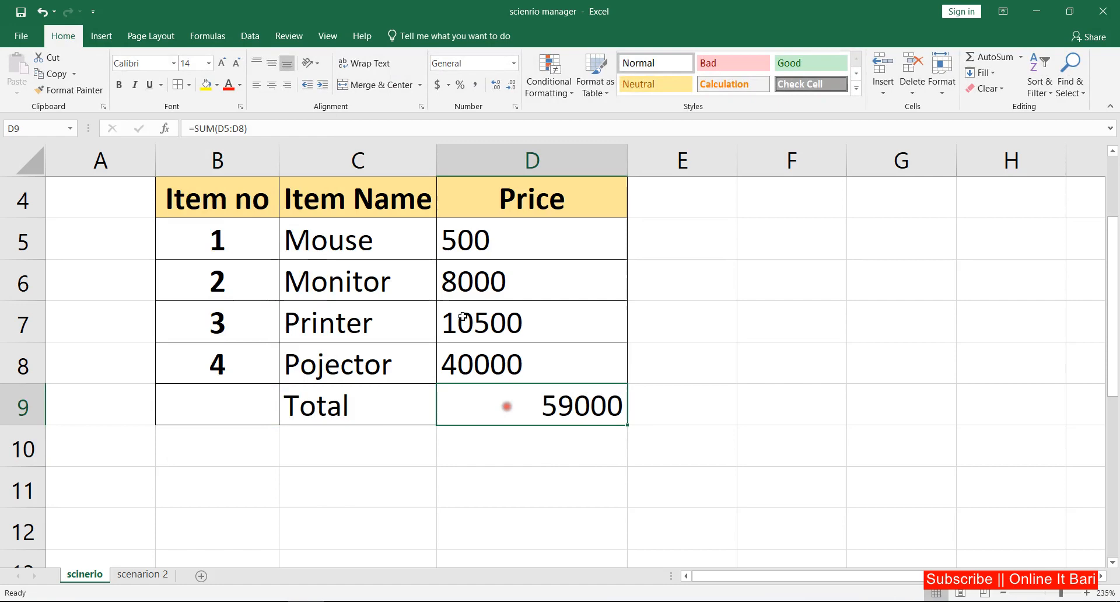
left_click(205, 85)
left_click(680, 334)
scroll(689, 337, "up", 1)
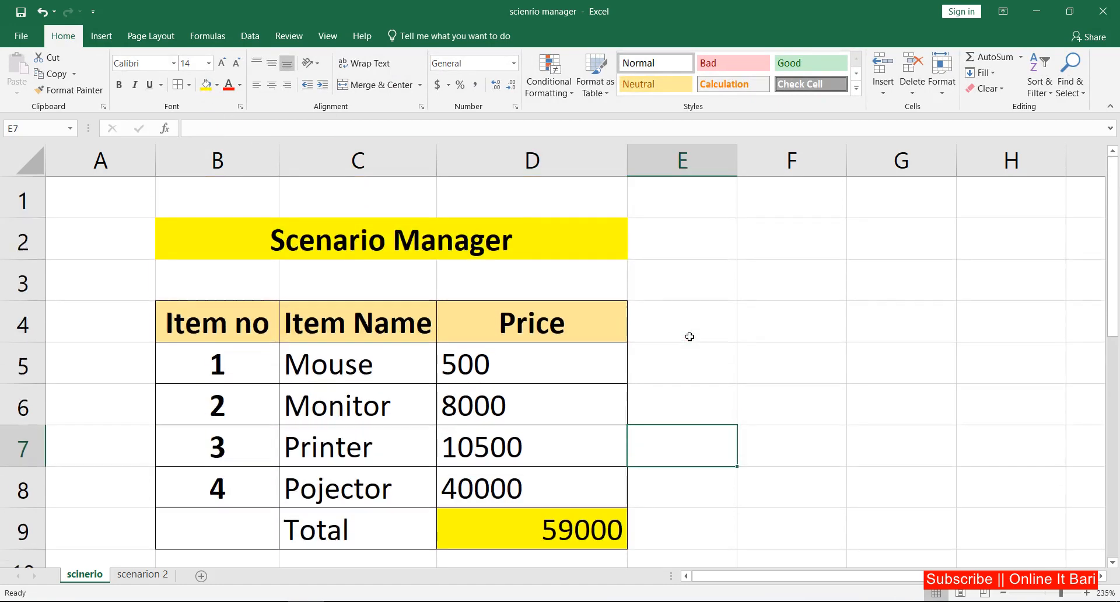
left_click(728, 305)
Generate a Scenario summary report from the Scenario Manager using the total in D9 as the result cell.
left_click(247, 37)
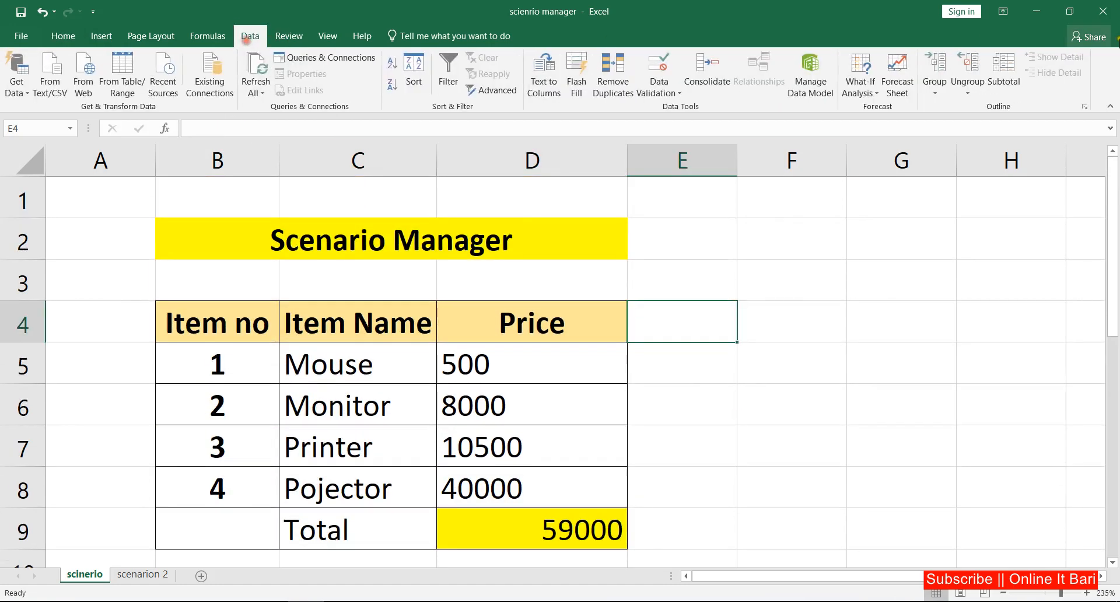
left_click(859, 86)
left_click(884, 109)
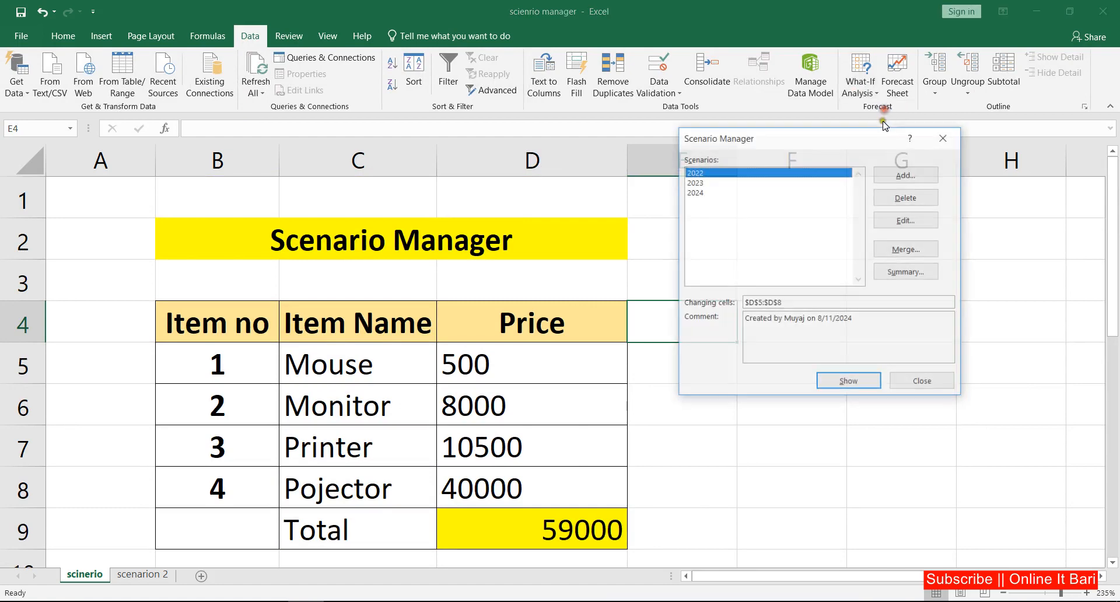
left_click(901, 271)
left_click_drag(823, 207, 824, 181)
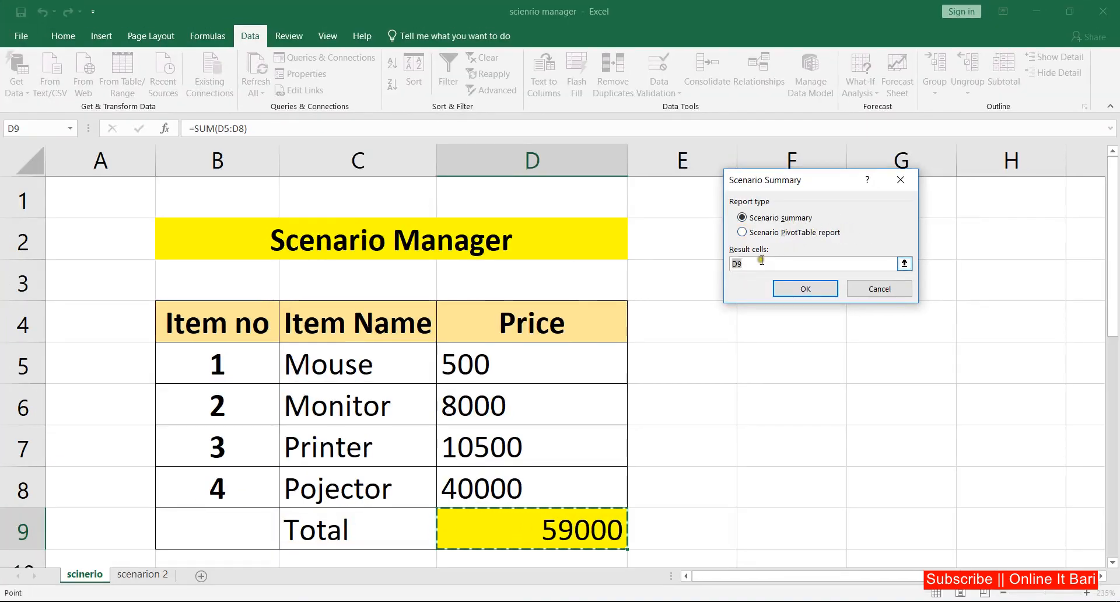
left_click_drag(753, 263, 713, 259)
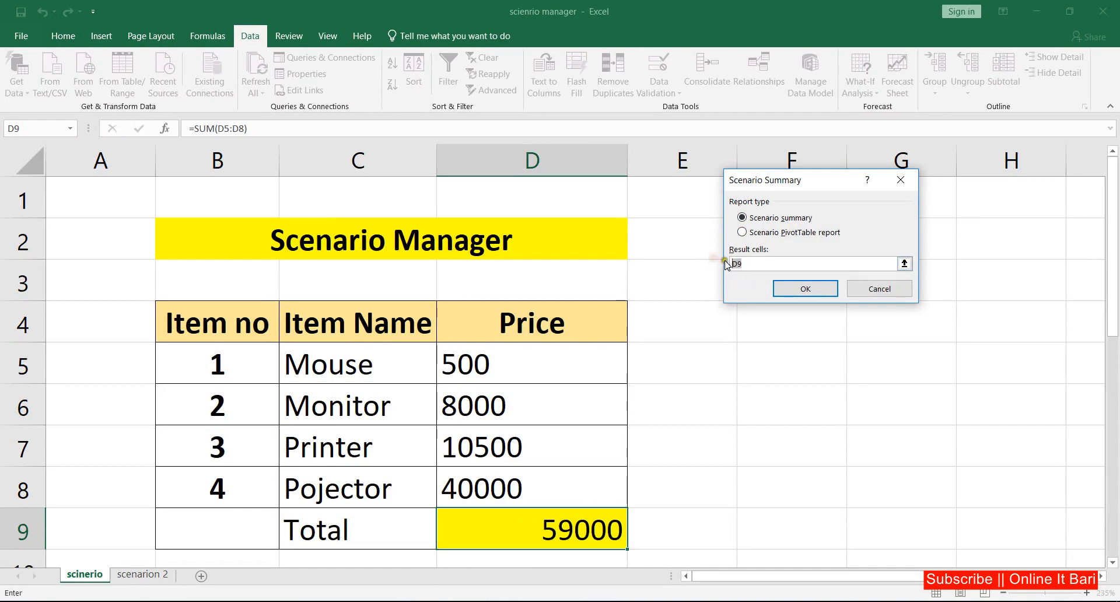
left_click(565, 529)
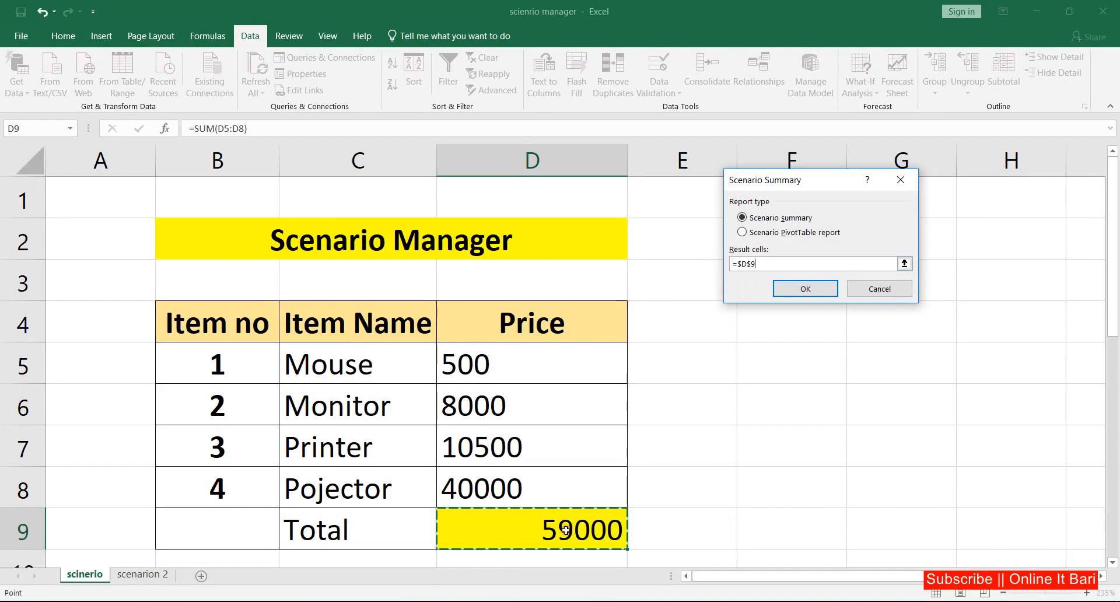
left_click(818, 289)
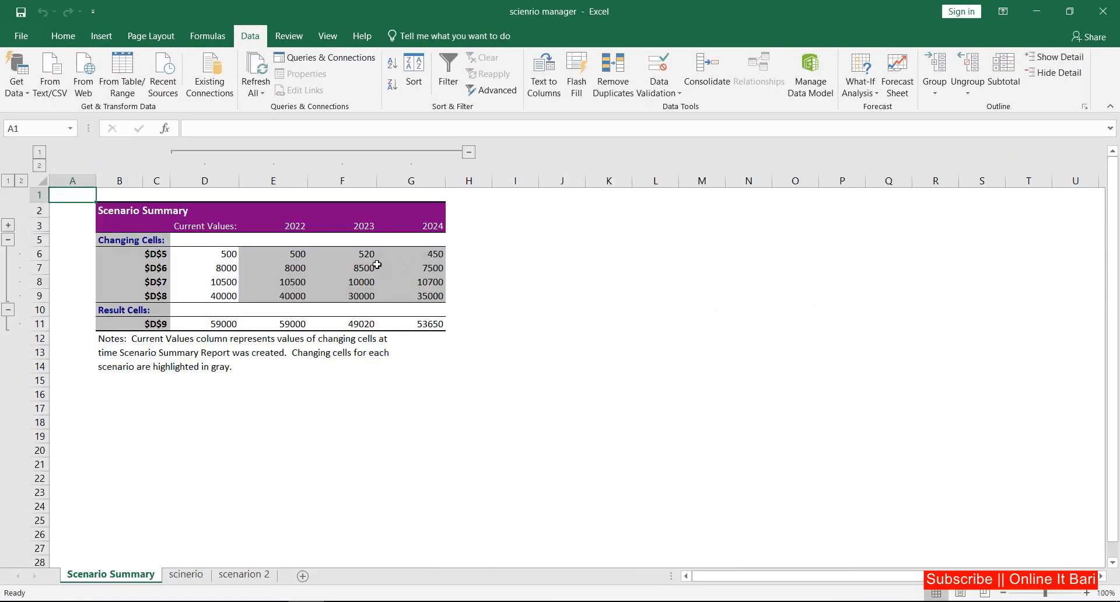
key("XF86AudioLowerVolume")
left_click_drag(295, 227, 295, 309)
left_click_drag(361, 228, 364, 289)
left_click_drag(432, 227, 444, 300)
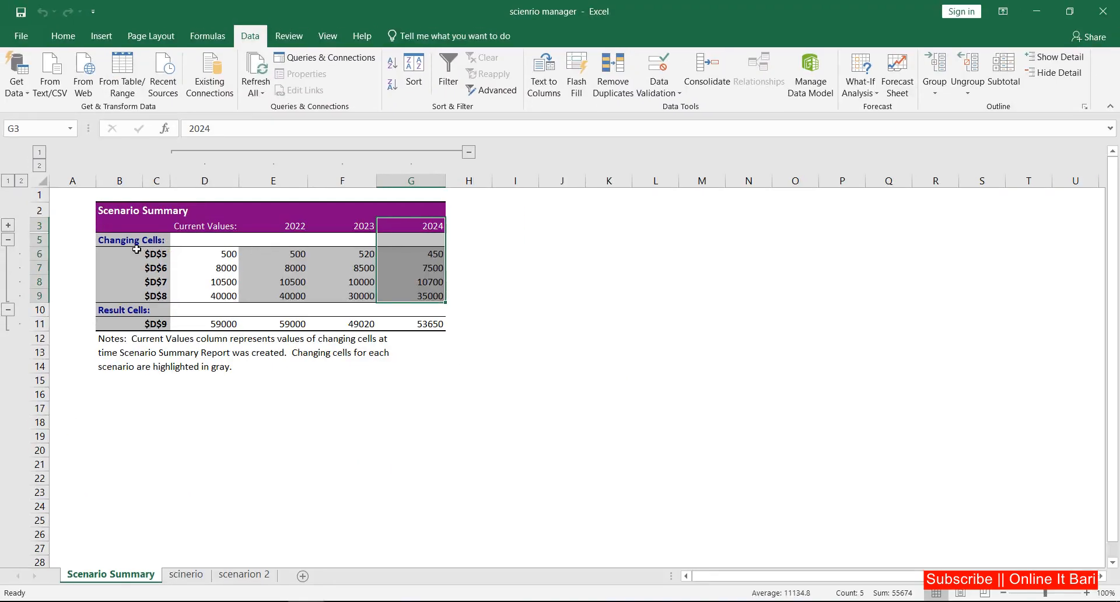
Copy the item names C5:C8 from the scinerio sheet over the changing-cell references C6:C9 in the Scenario Summary and autofit column C.
left_click(187, 574)
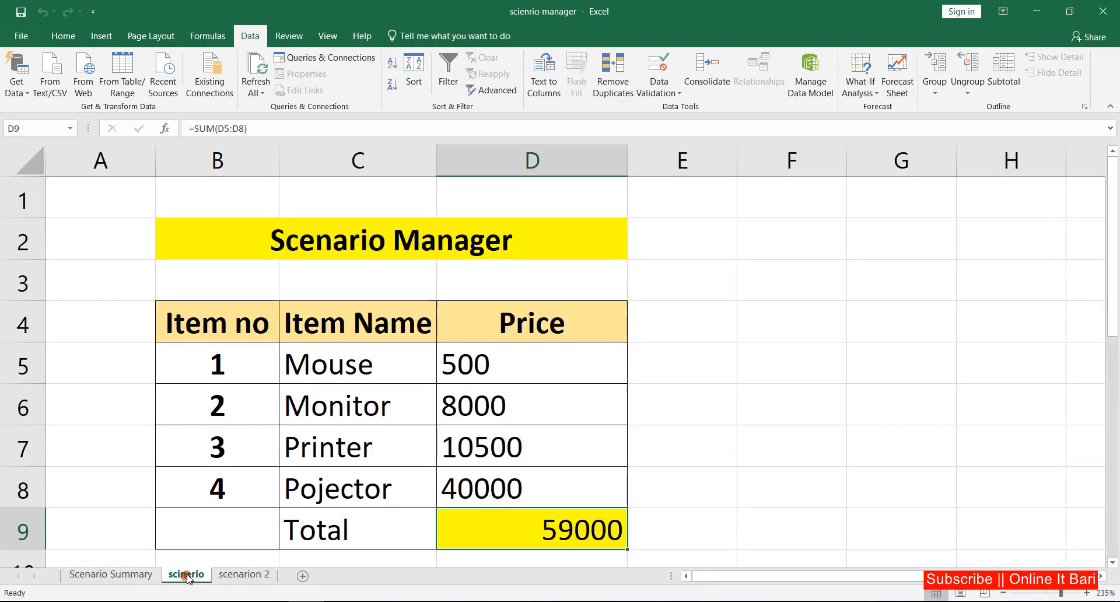
left_click_drag(320, 363, 323, 483)
key("ctrl+c")
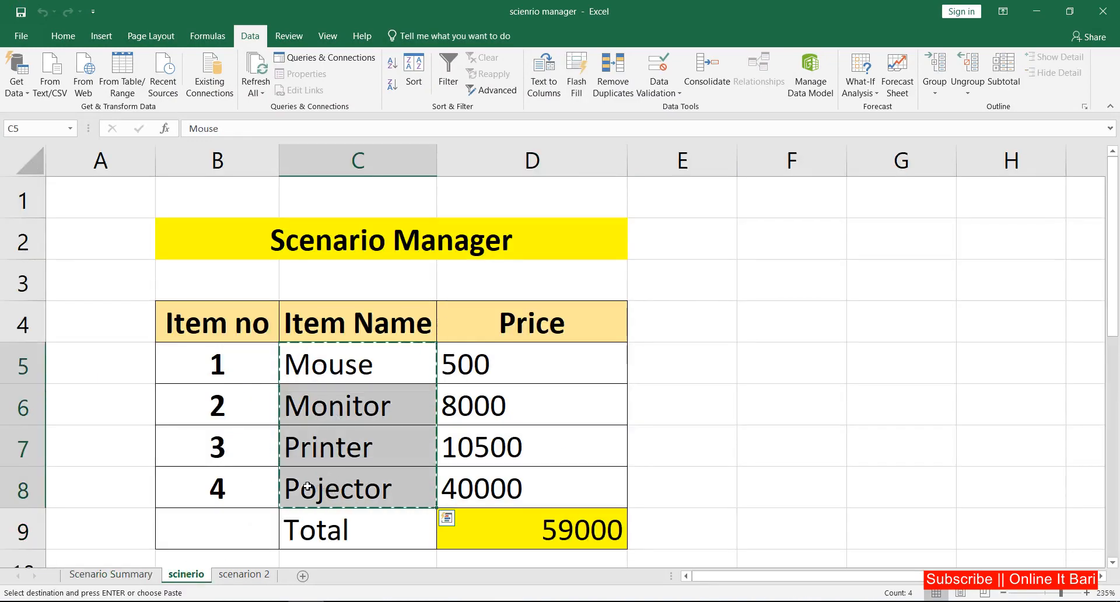
left_click(130, 577)
left_click_drag(149, 254, 152, 295)
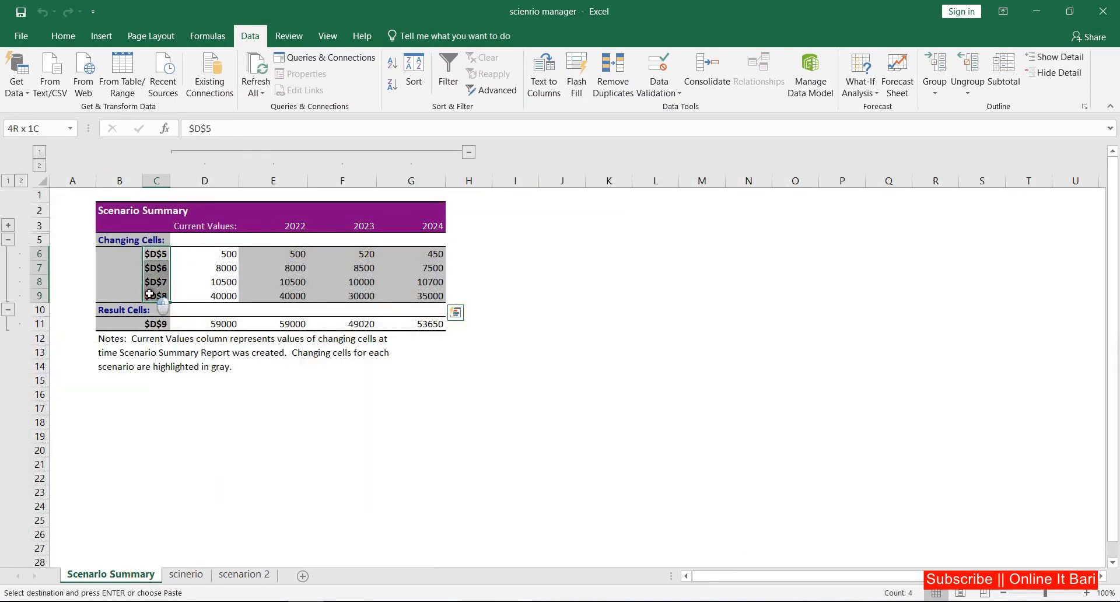
key("ctrl+v")
left_click(158, 273)
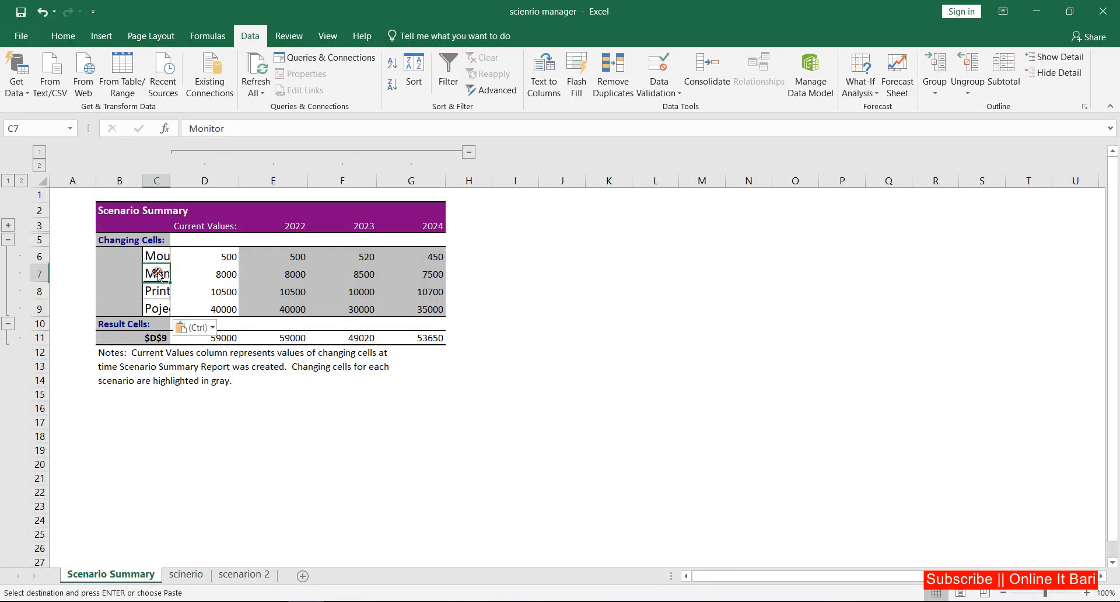
double_click(170, 181)
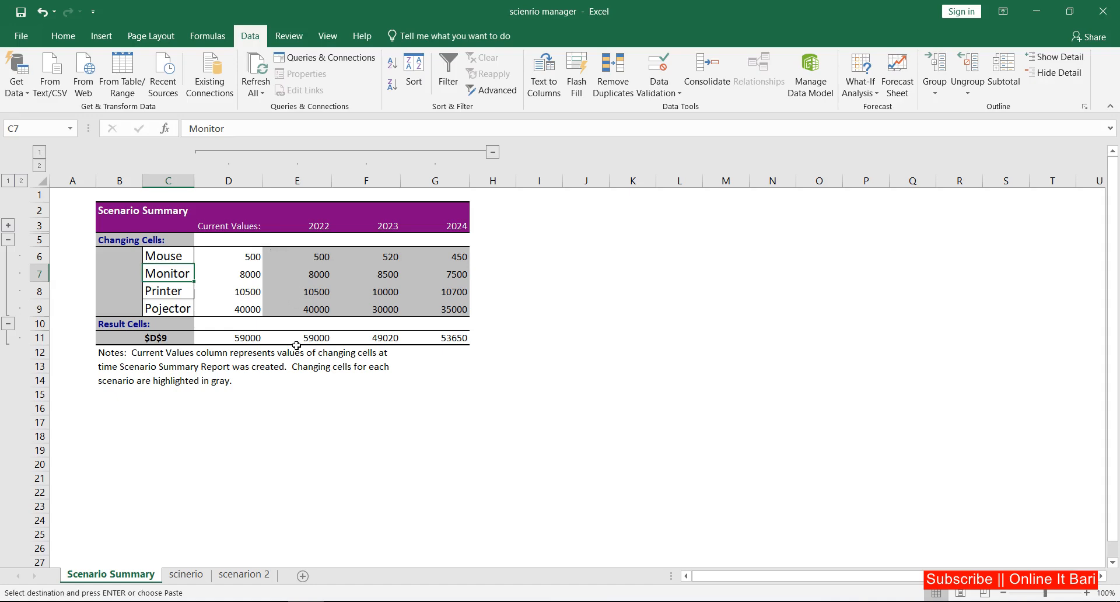
Open the scenarion 2 sheet and examine the Interest, Term, Purchase Price, Loan, Down Payment and Monthly Payment cells.
left_click(243, 574)
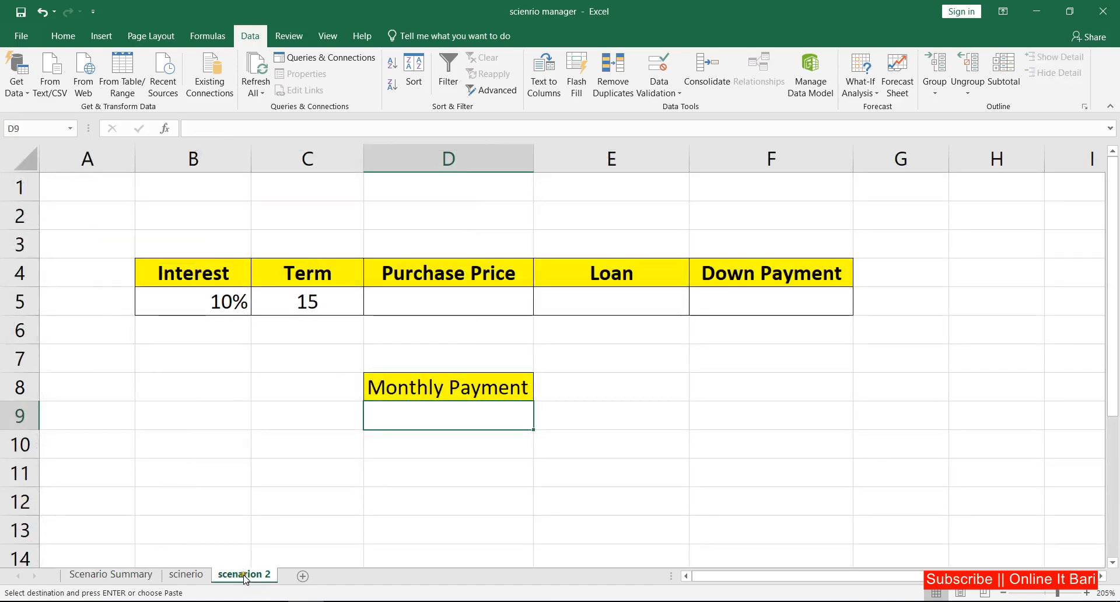
left_click(306, 321)
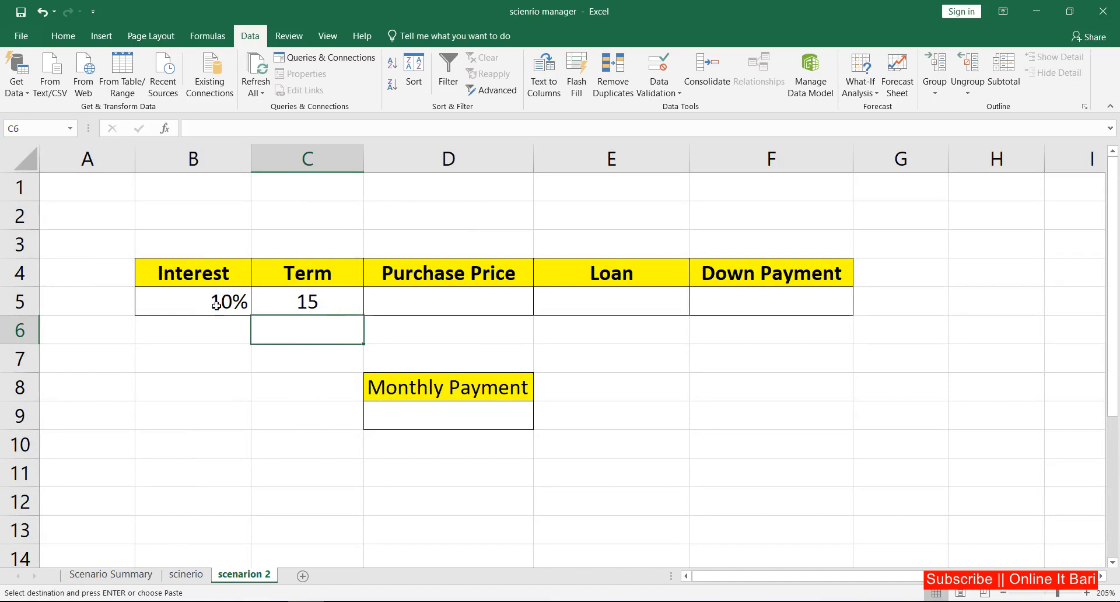
left_click_drag(204, 274, 719, 299)
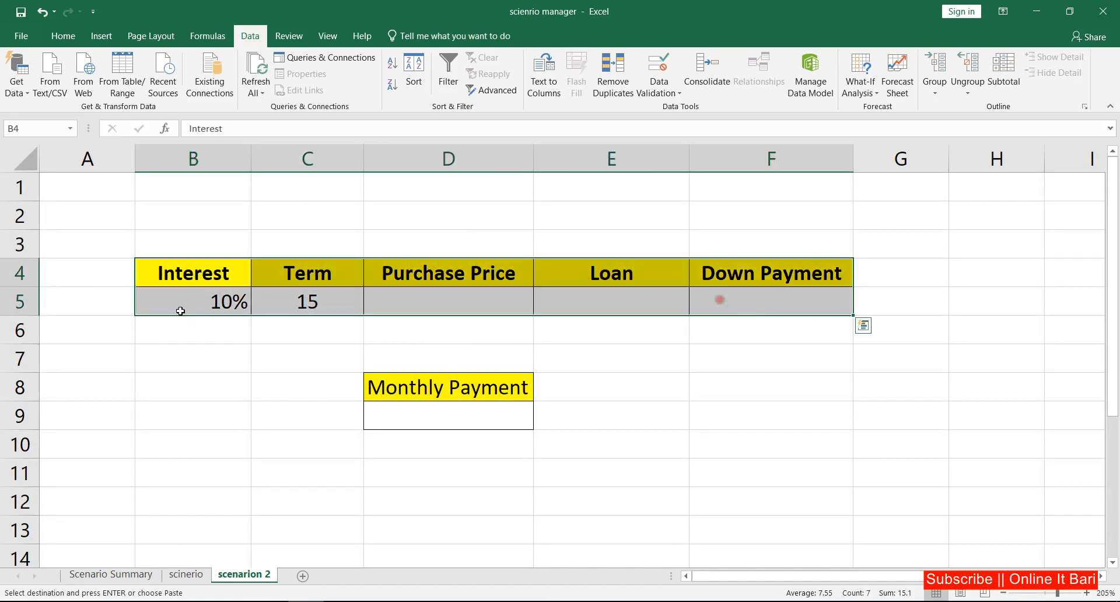
left_click(199, 305)
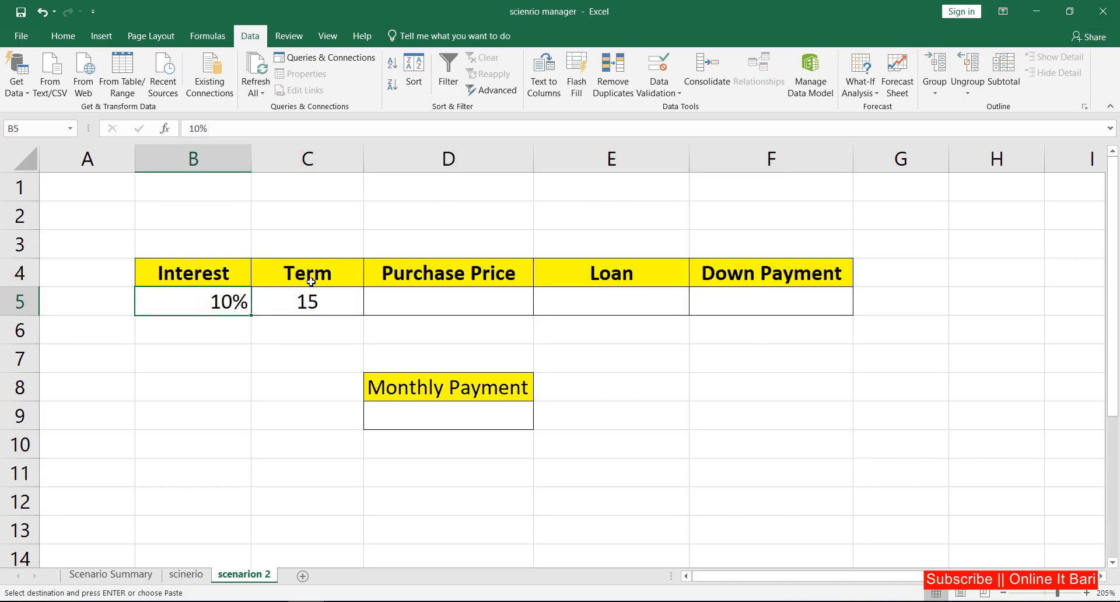
left_click(306, 301)
left_click(465, 293)
left_click(598, 297)
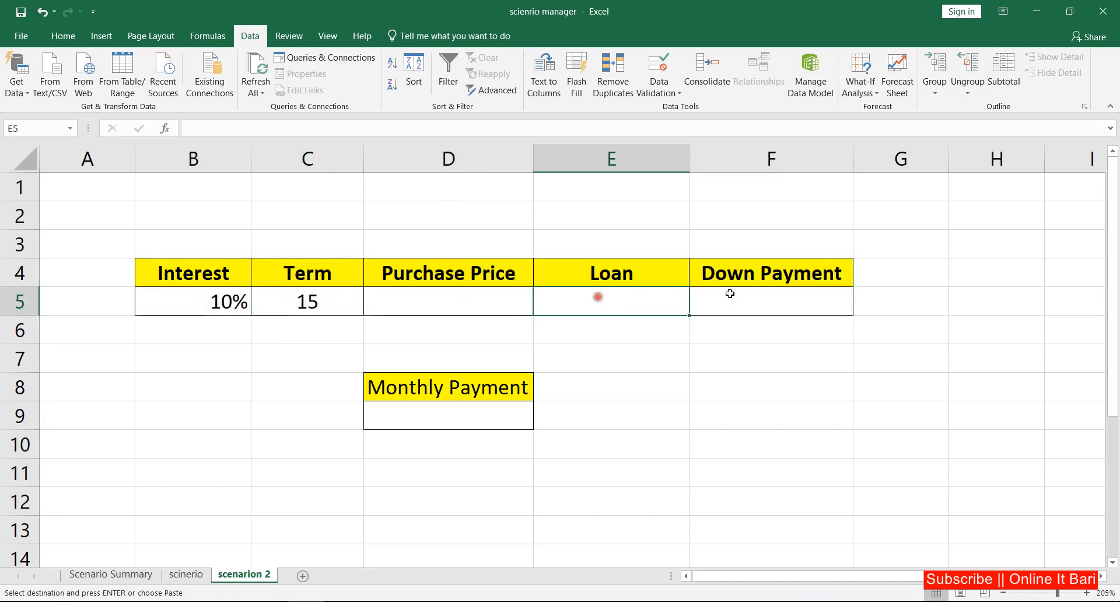
left_click(775, 292)
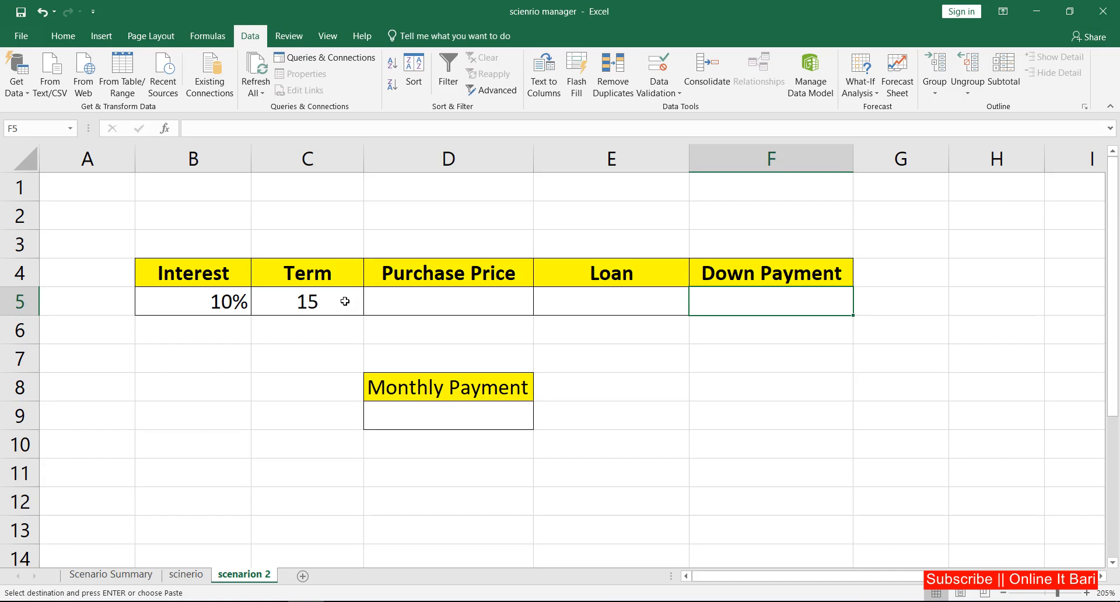
left_click(618, 300)
left_click(780, 302)
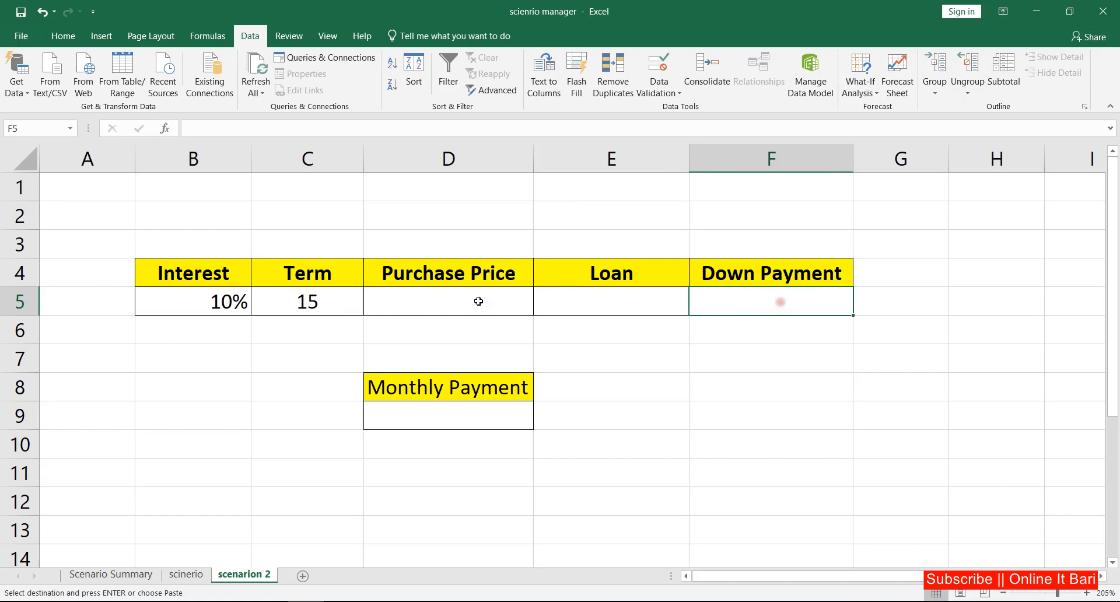
left_click(315, 302)
left_click(208, 302)
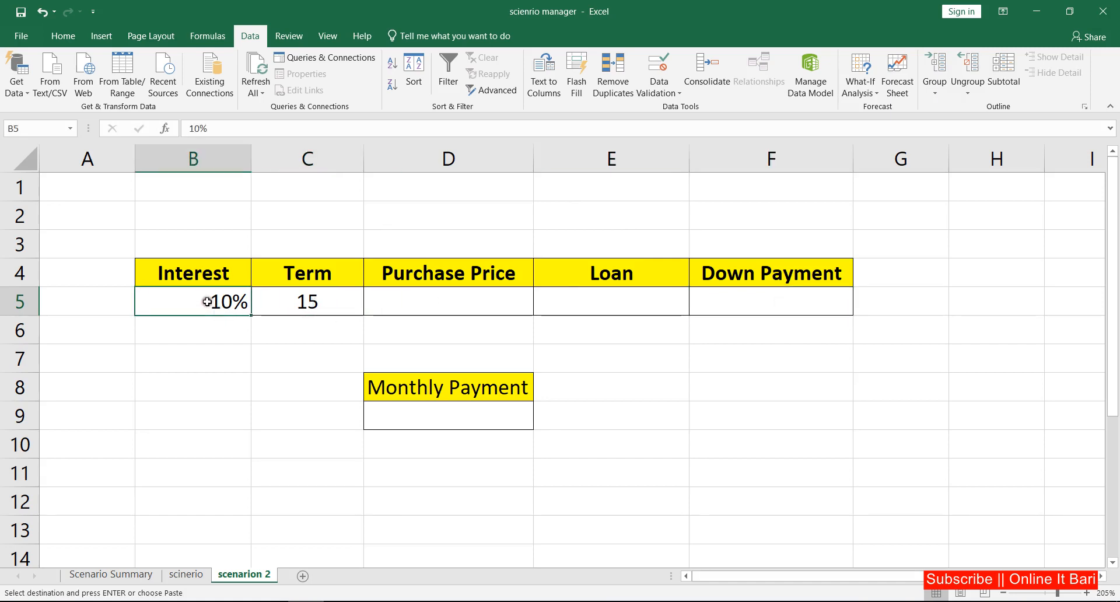
left_click(411, 421)
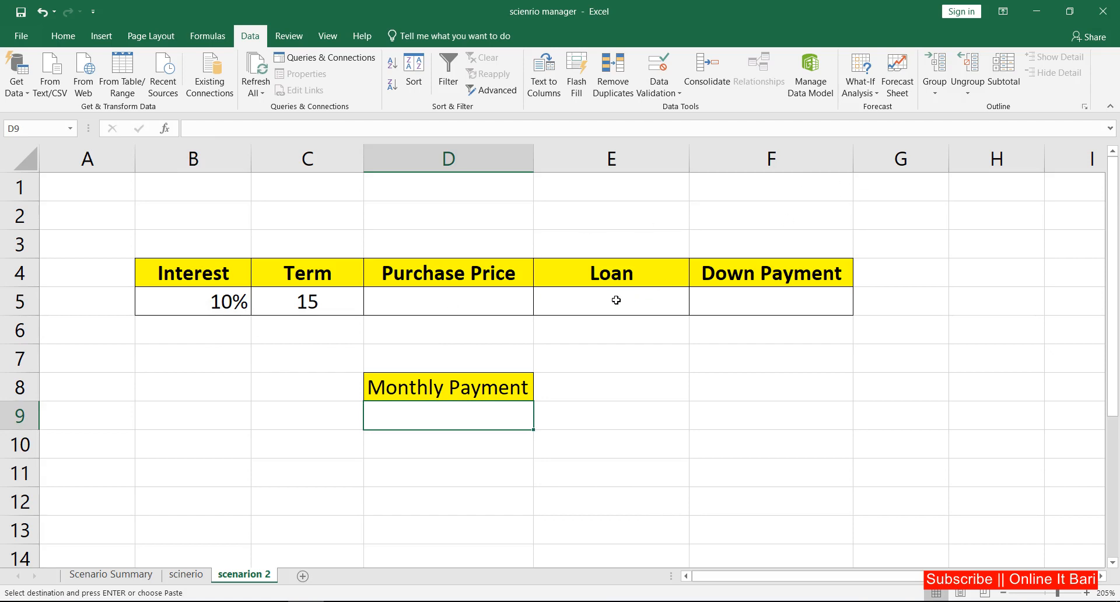
left_click(464, 305)
left_click(600, 304)
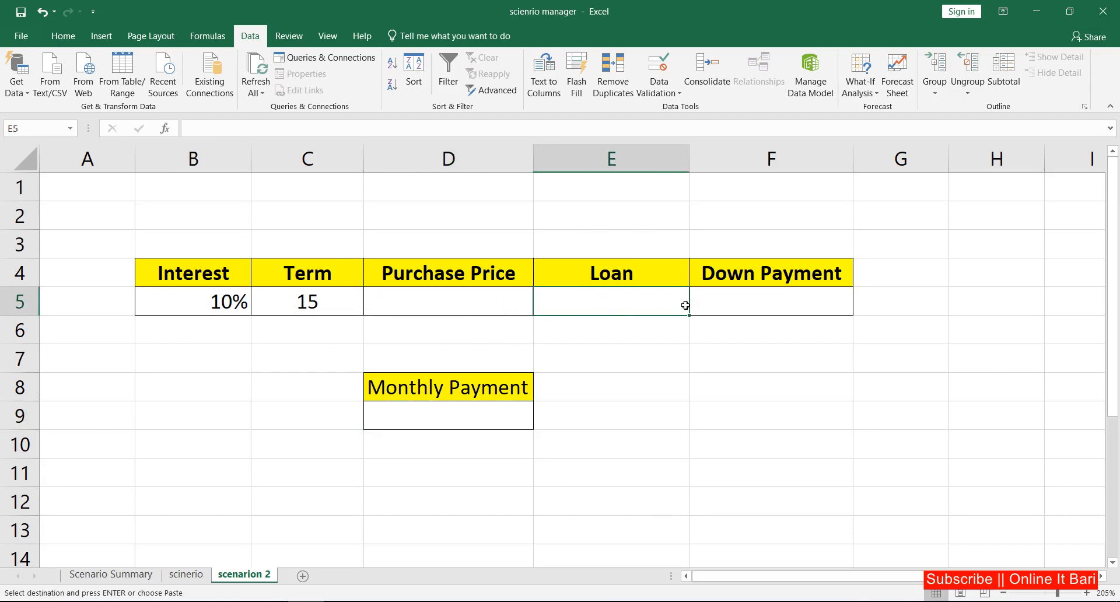
Calculate the Down Payment in F5 as 30% of the purchase price with =D5*30%.
left_click(757, 304)
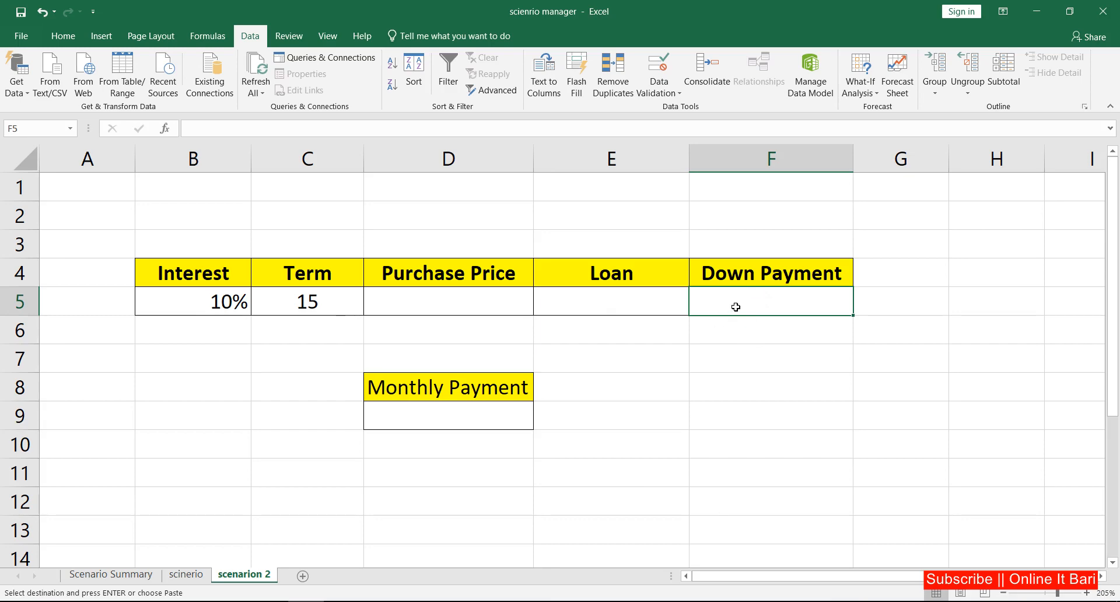
type("=")
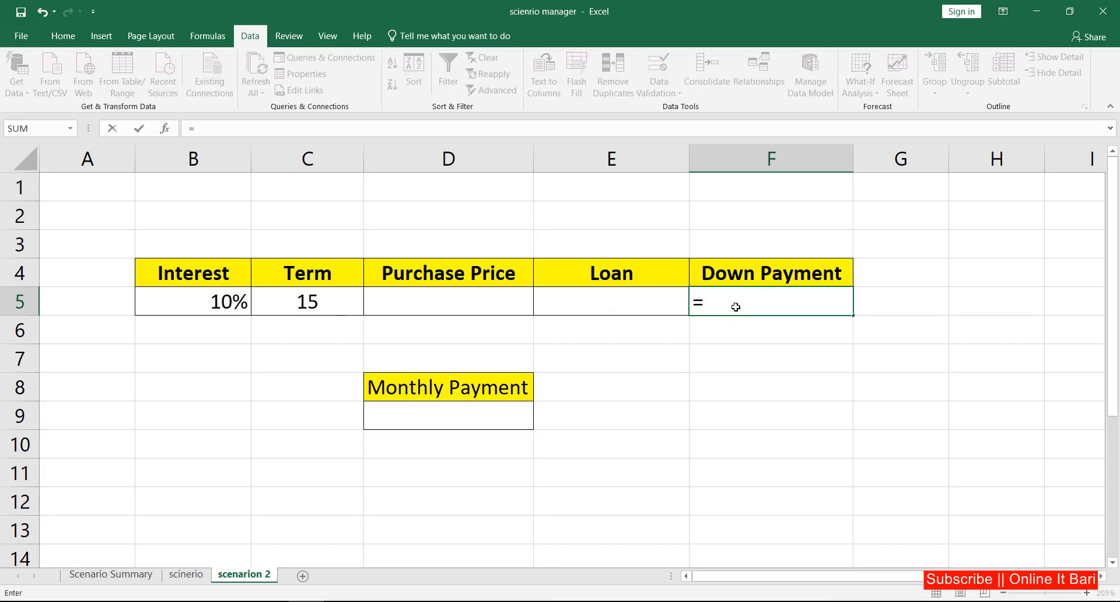
left_click(481, 303)
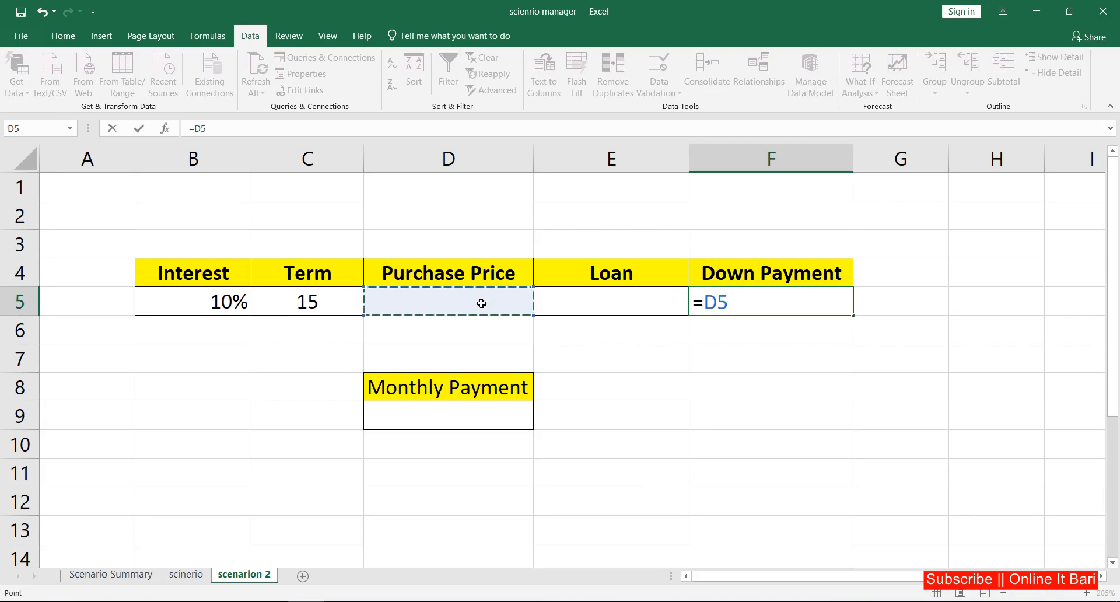
type("*")
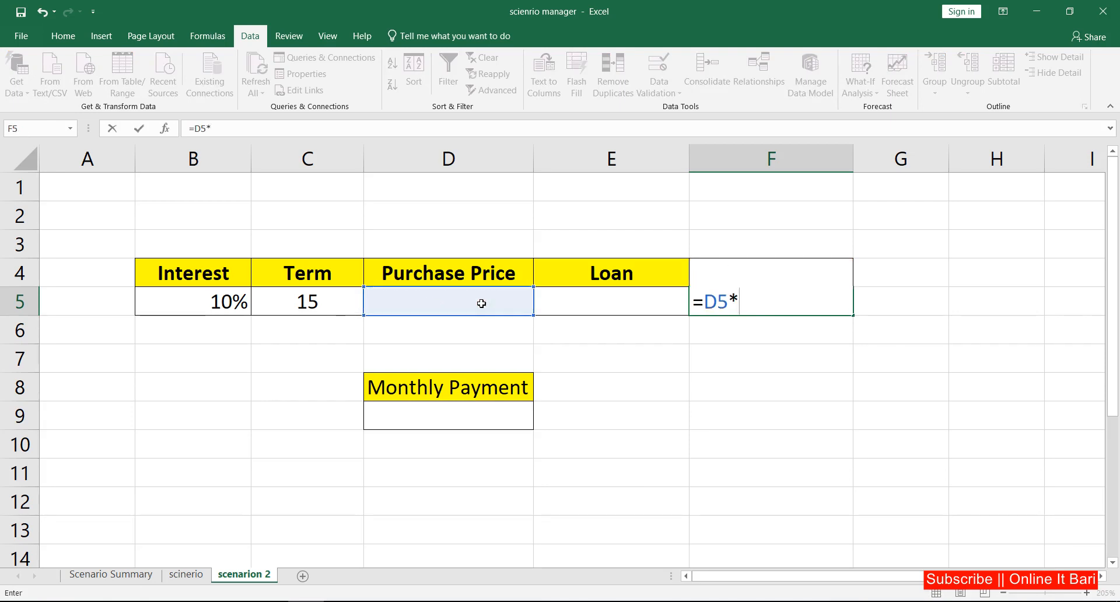
type("30%")
key("Return")
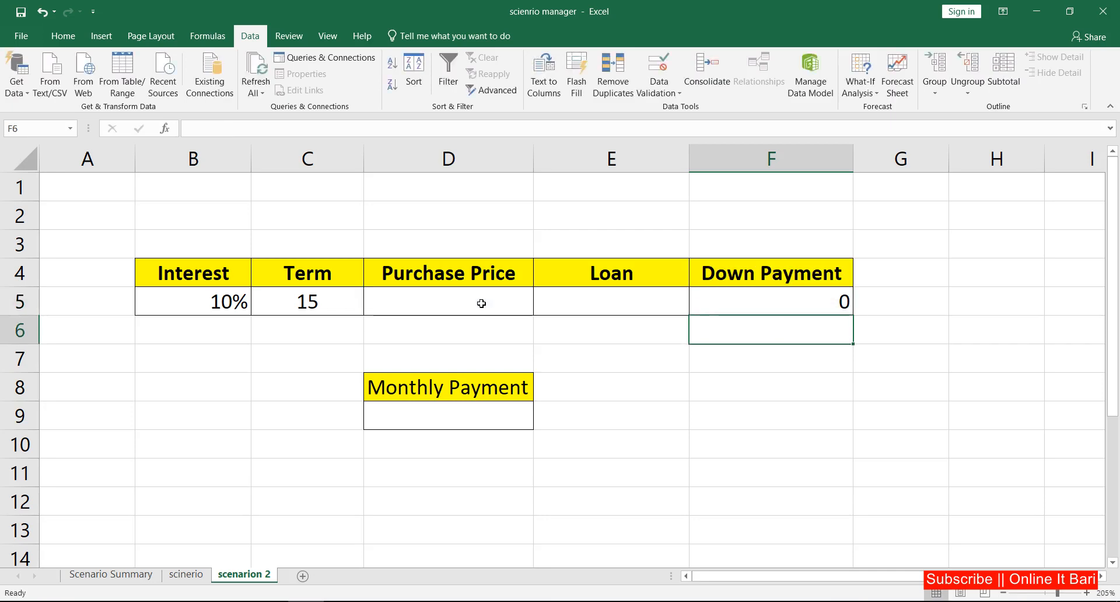
Calculate the Loan in E5 as 70% of the purchase price with =D5*70% and check both formulas.
left_click(762, 310)
left_click(612, 309)
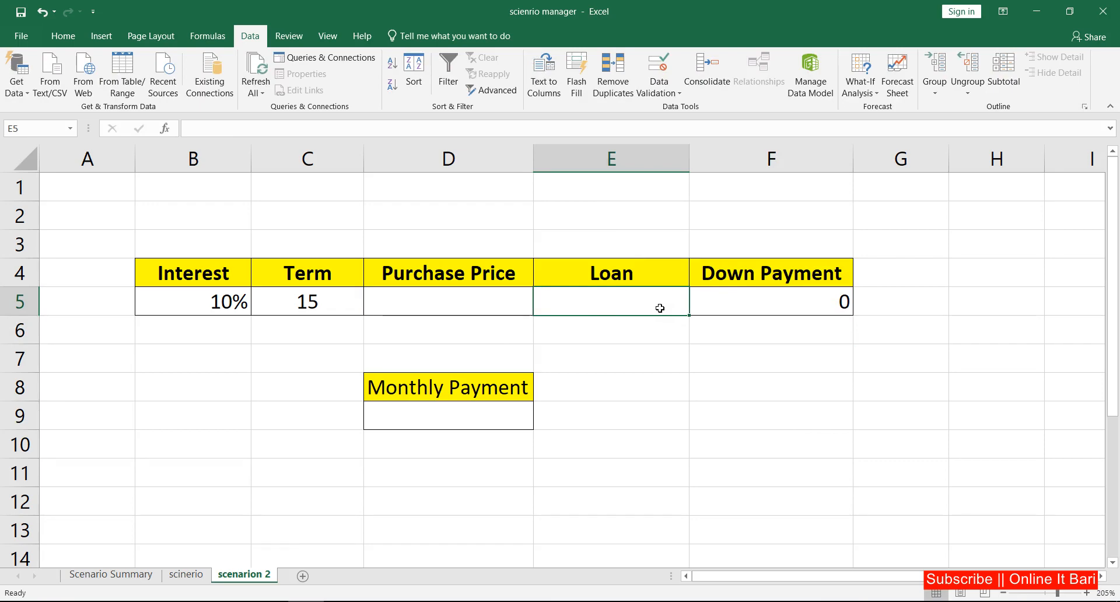
type("=")
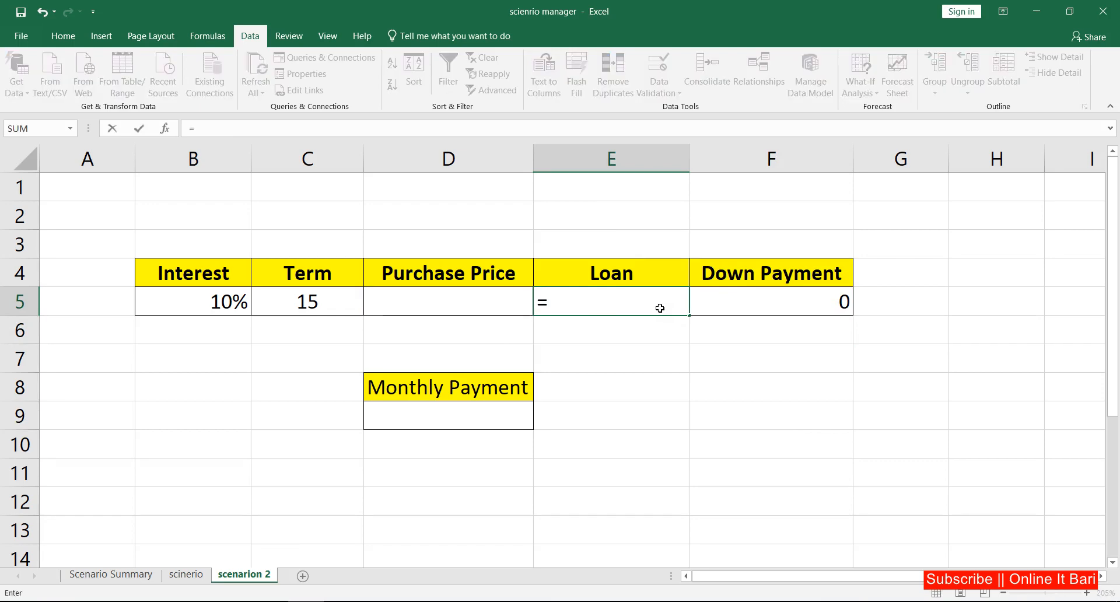
left_click(445, 293)
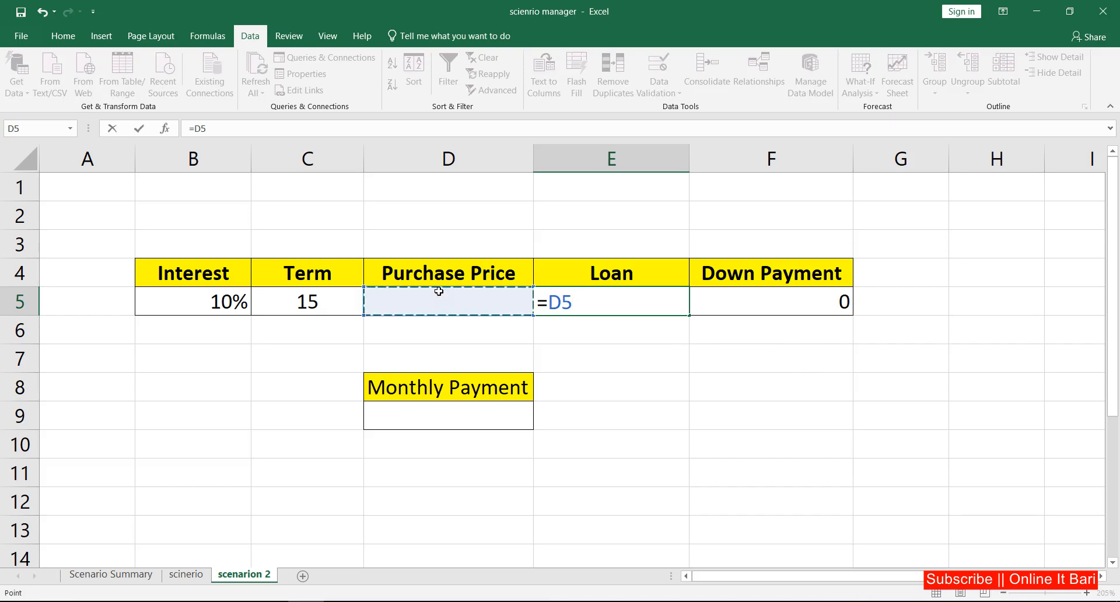
type("*70%")
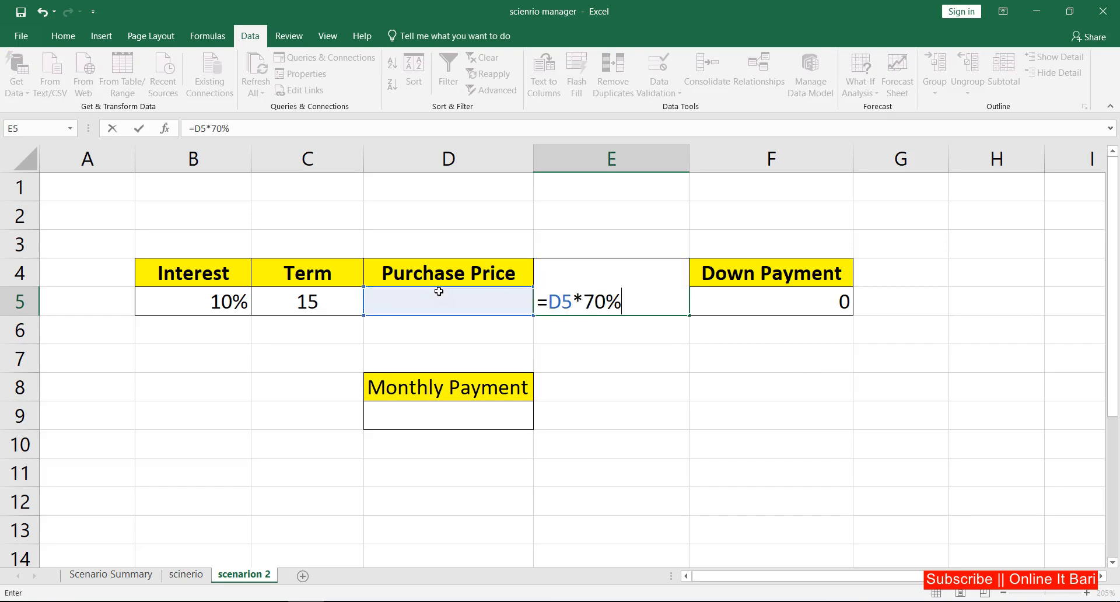
key("Return")
left_click(646, 305)
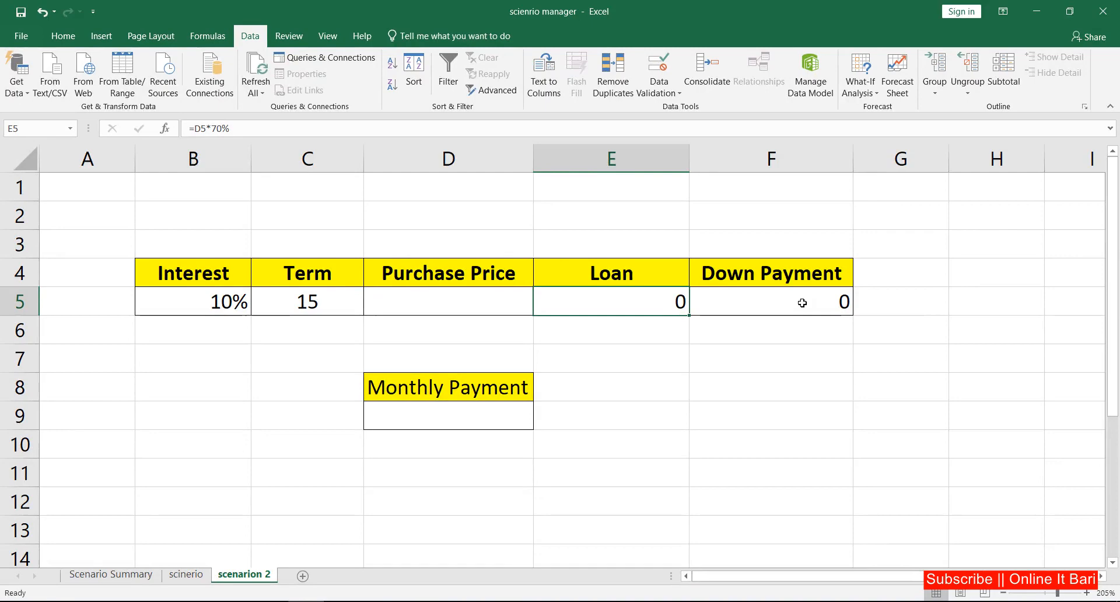
left_click(798, 305)
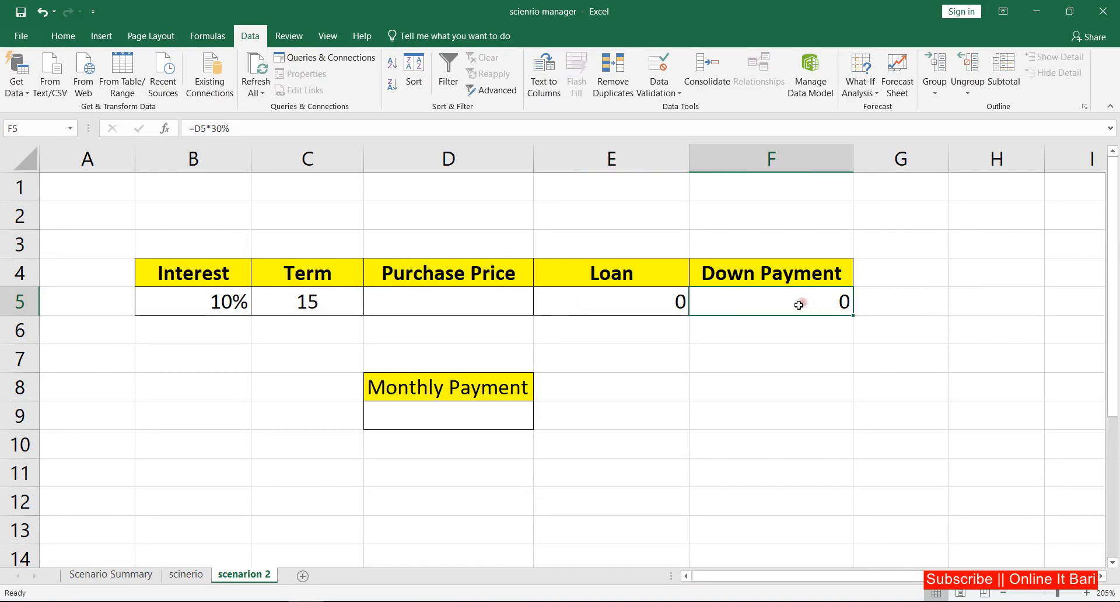
left_click_drag(675, 302, 802, 302)
Start the Monthly Payment formula in D9 with the PMT function and the monthly interest rate B5/12.
left_click(435, 422)
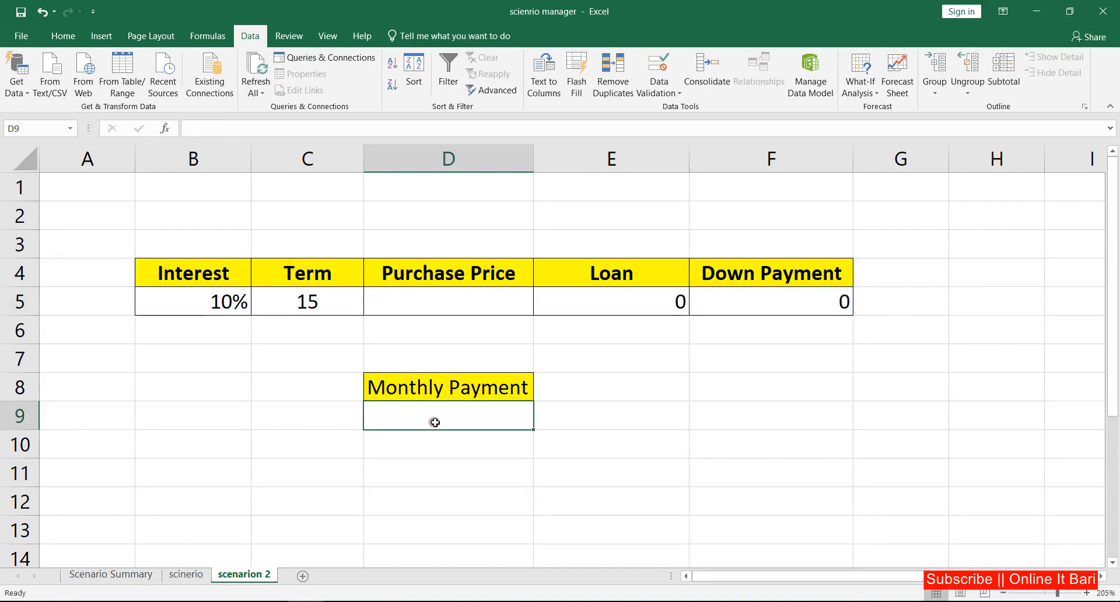
type("=")
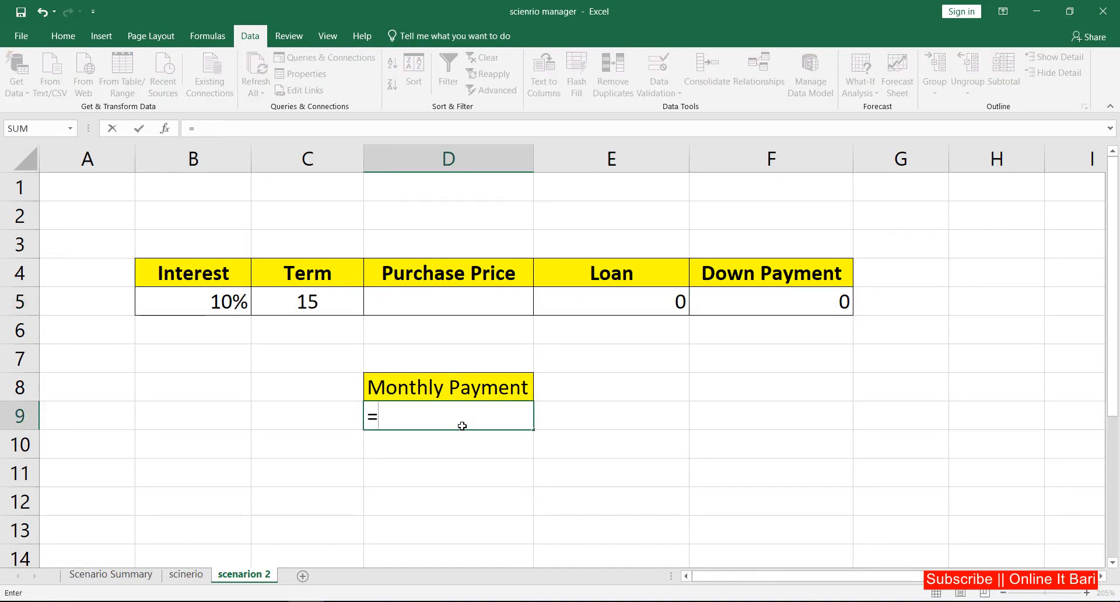
type("pmt")
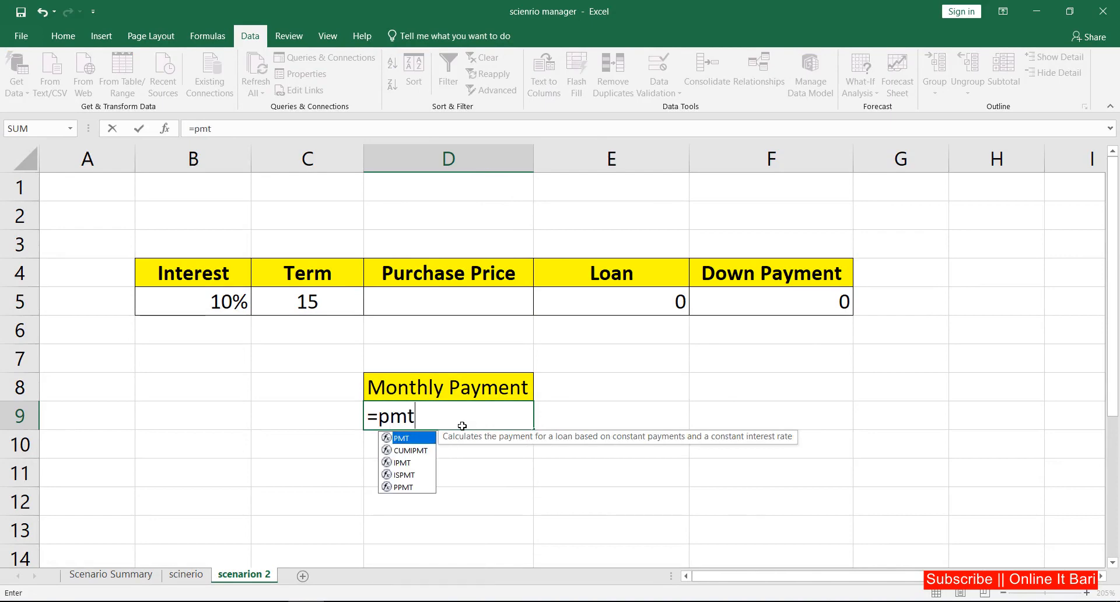
key("Tab")
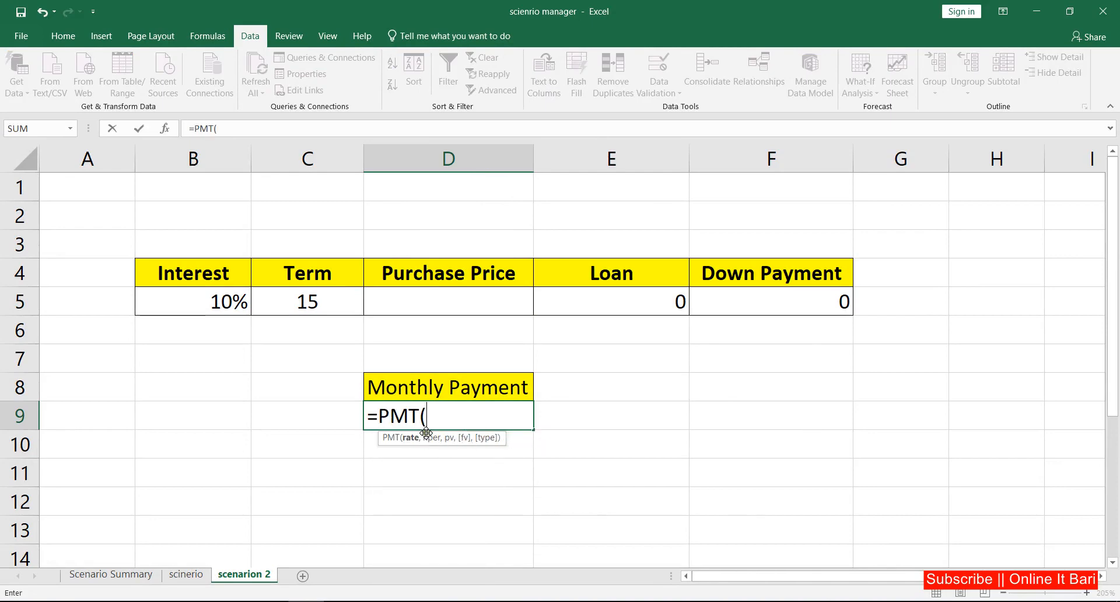
key("XF86AudioRaiseVolume")
key("super+plus")
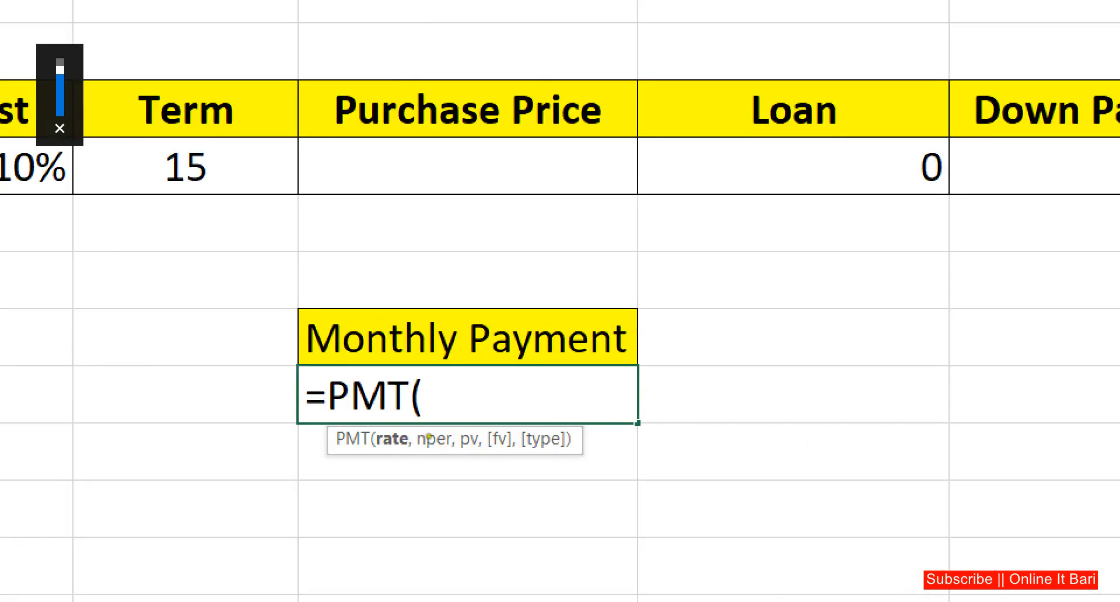
left_click_drag(370, 442, 481, 443)
key("Escape")
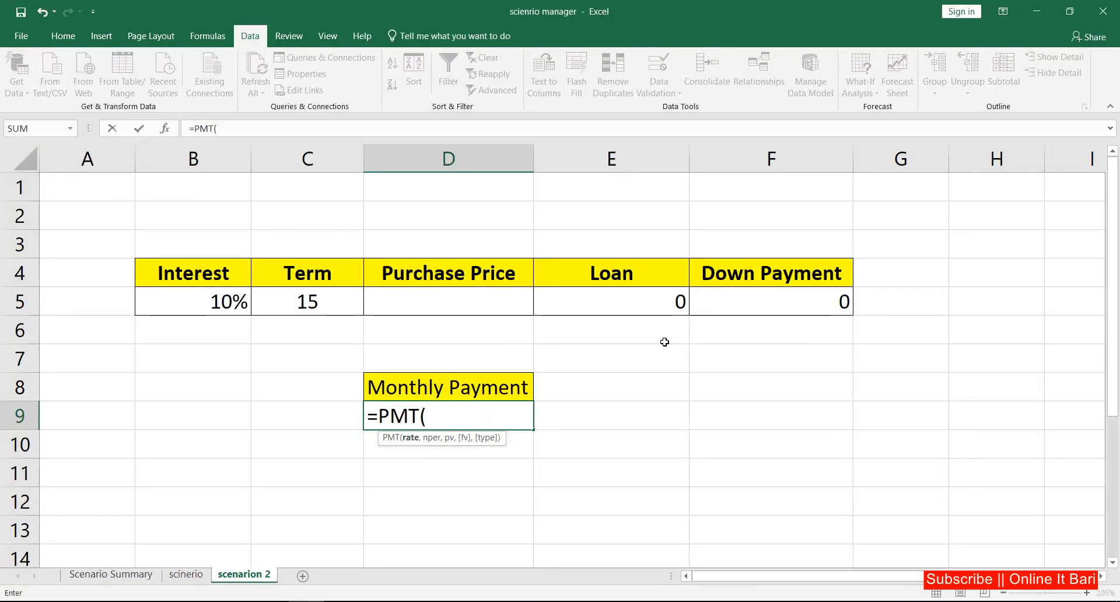
left_click(206, 304)
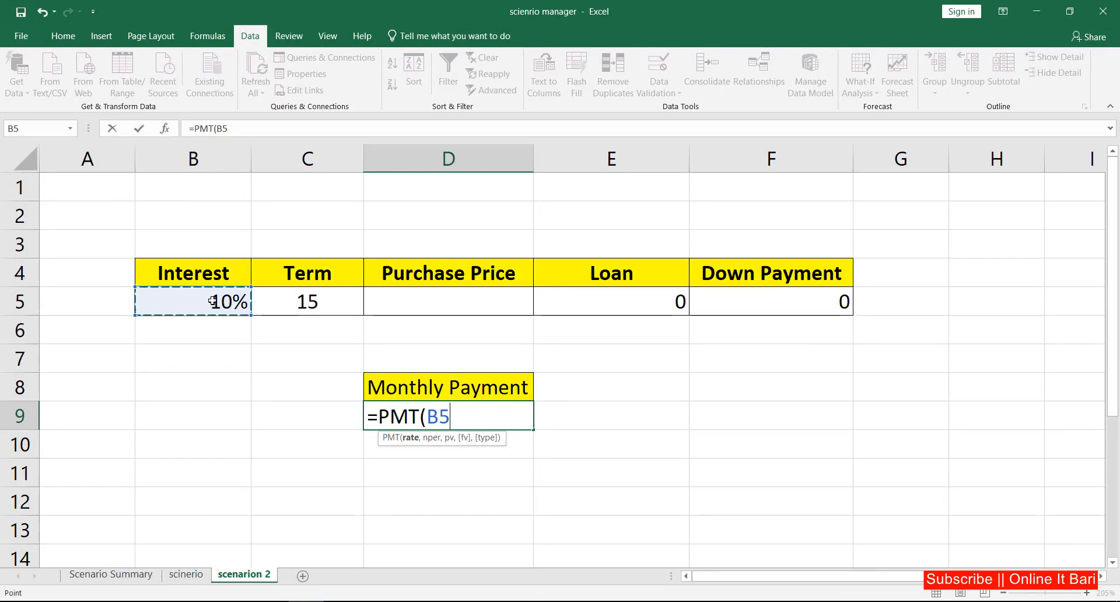
type("/12,")
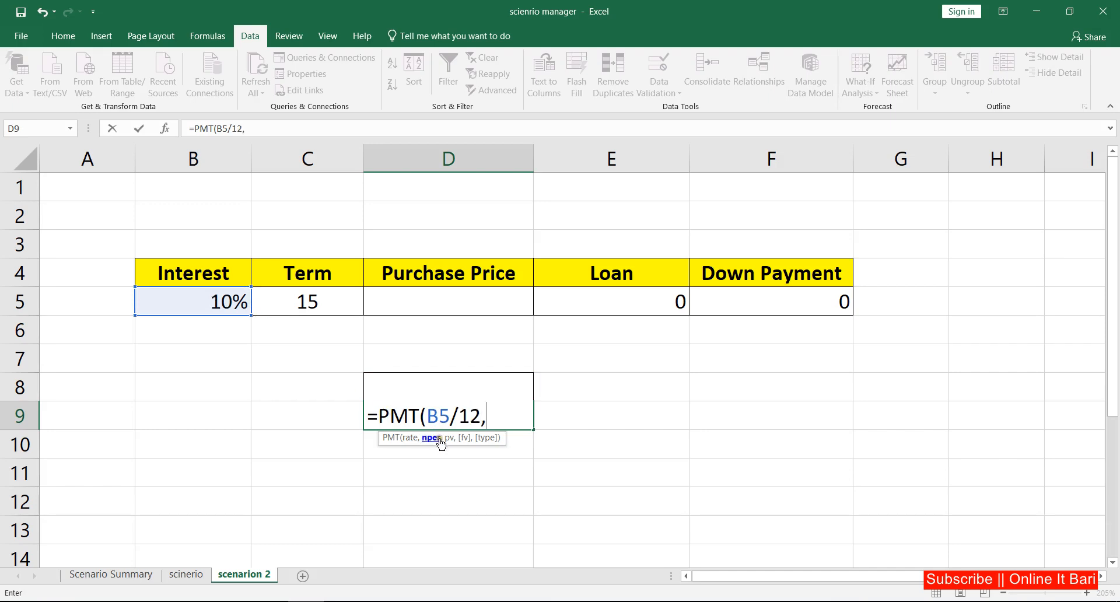
Complete the D9 formula as =PMT(B5/12,C5*12,-E5), with the term in months and the negative loan, and check it.
left_click(303, 302)
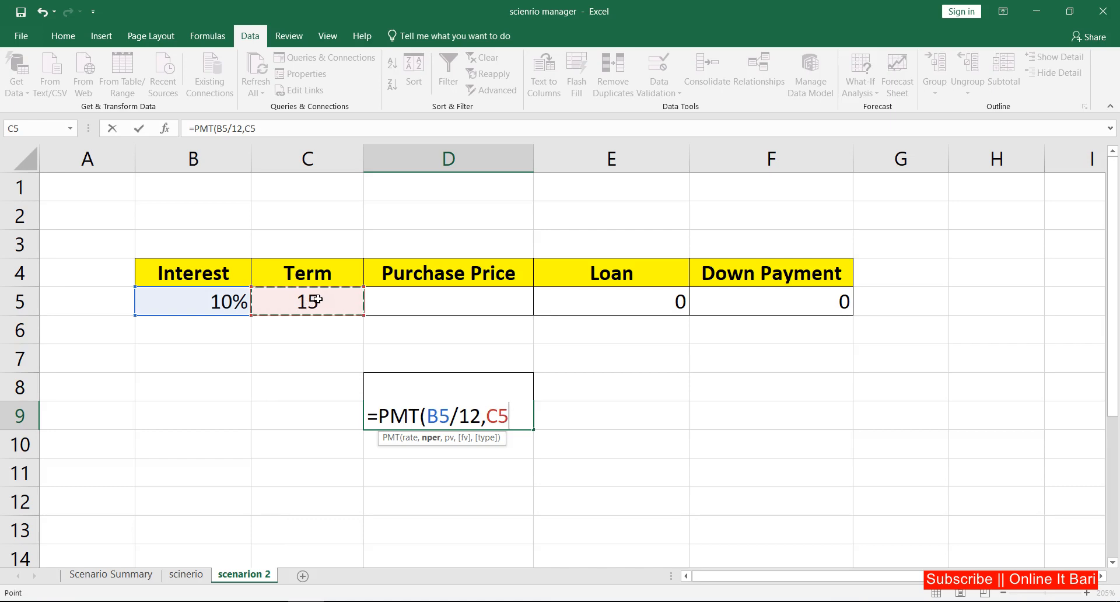
type("*12")
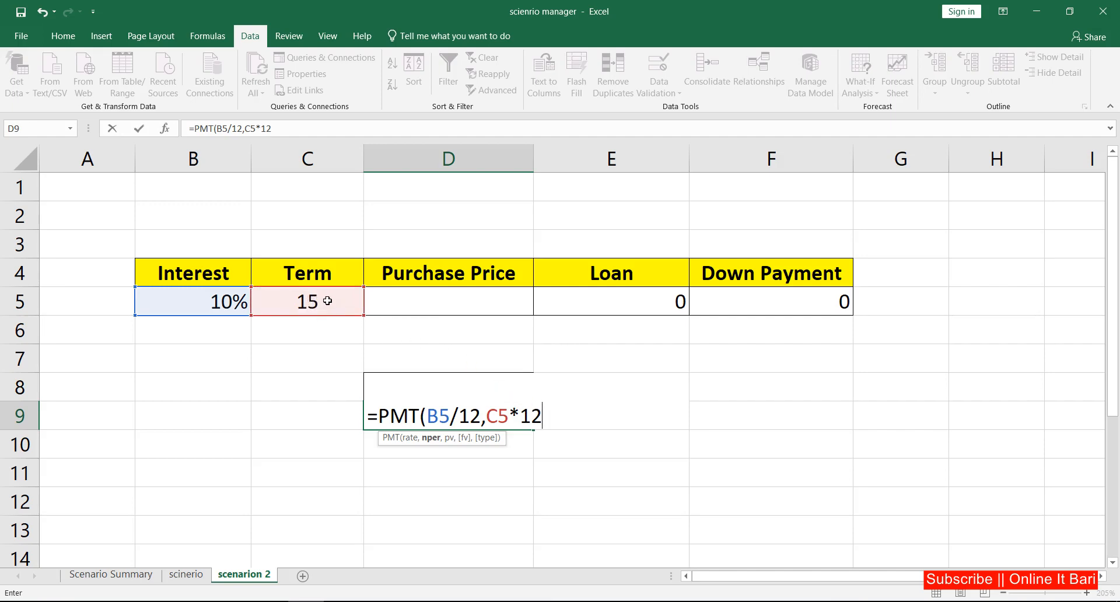
type(",")
type("-")
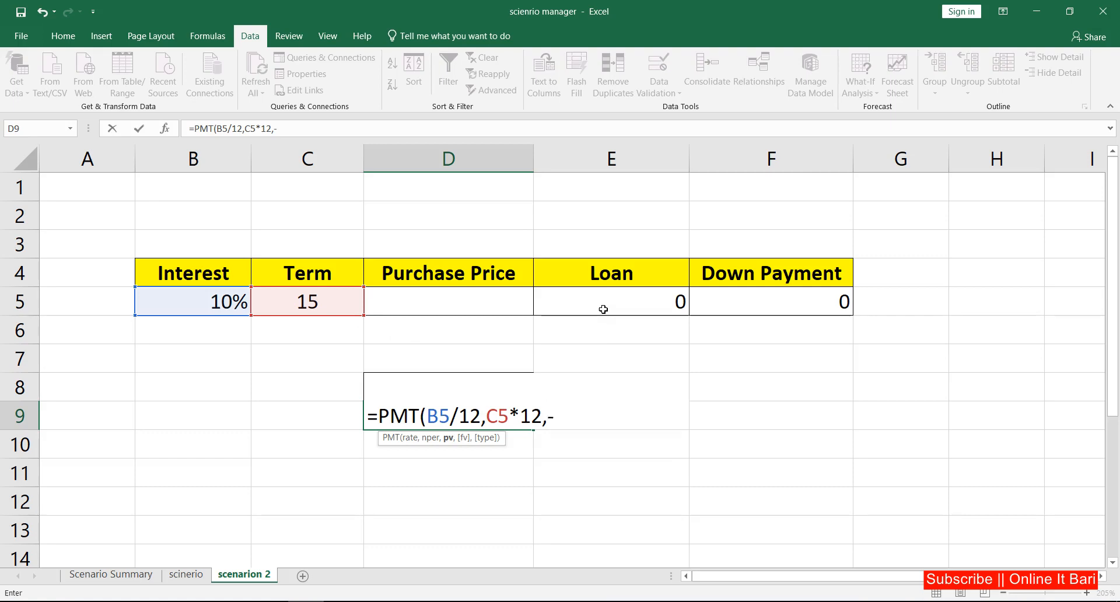
left_click(642, 302)
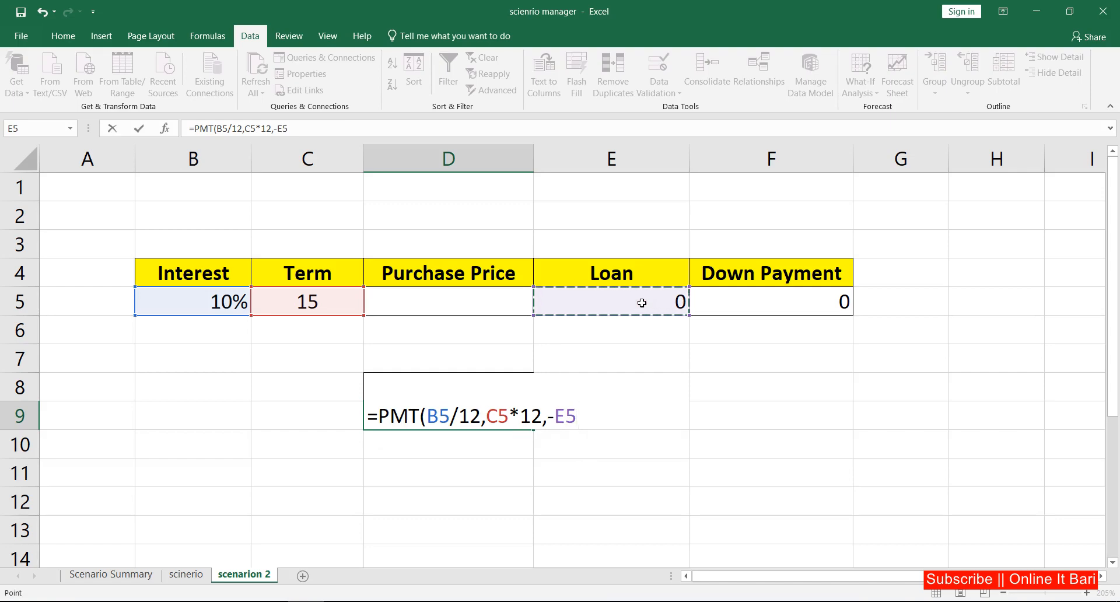
key("Return")
left_click(485, 416)
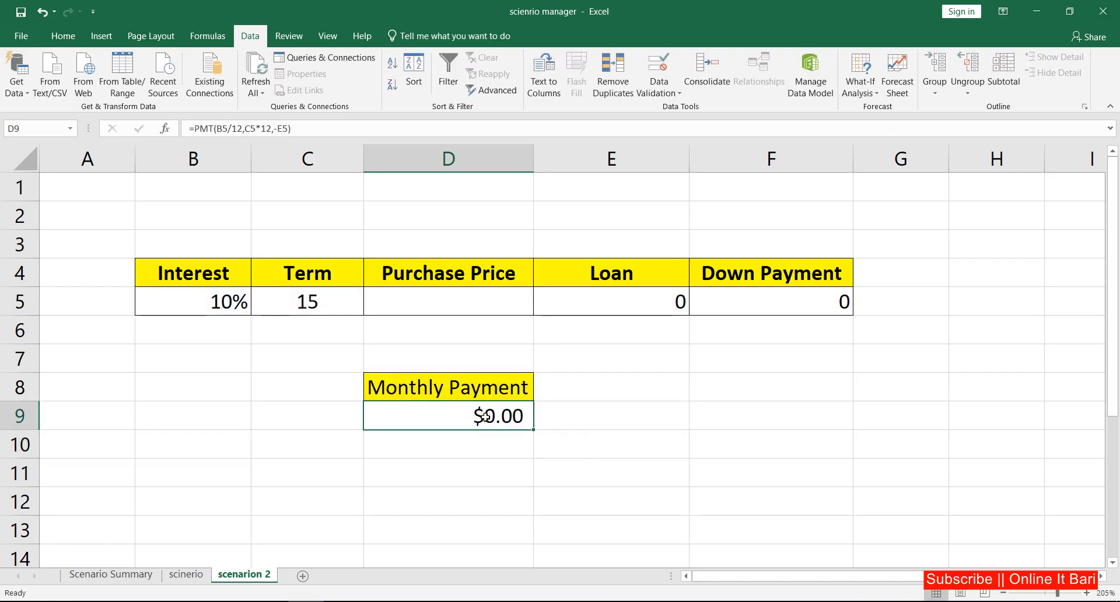
left_click(525, 455)
left_click(452, 417)
left_click(445, 440)
left_click(467, 415)
Add a scenario named "20lac, 15yr" in the Scenario Manager.
left_click(256, 36)
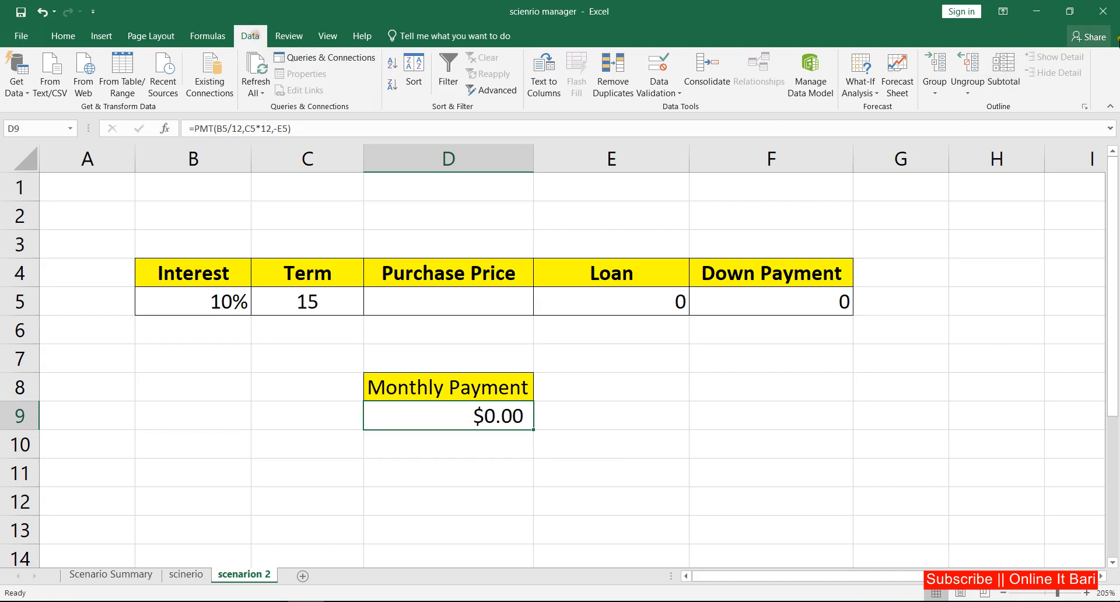
left_click(858, 91)
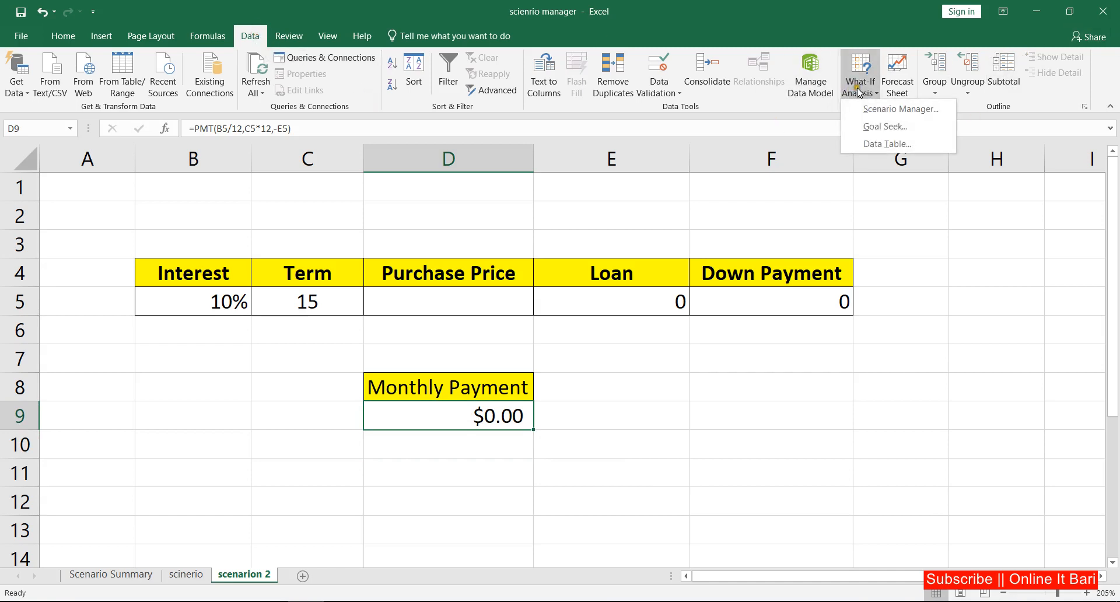
left_click(901, 109)
left_click(908, 150)
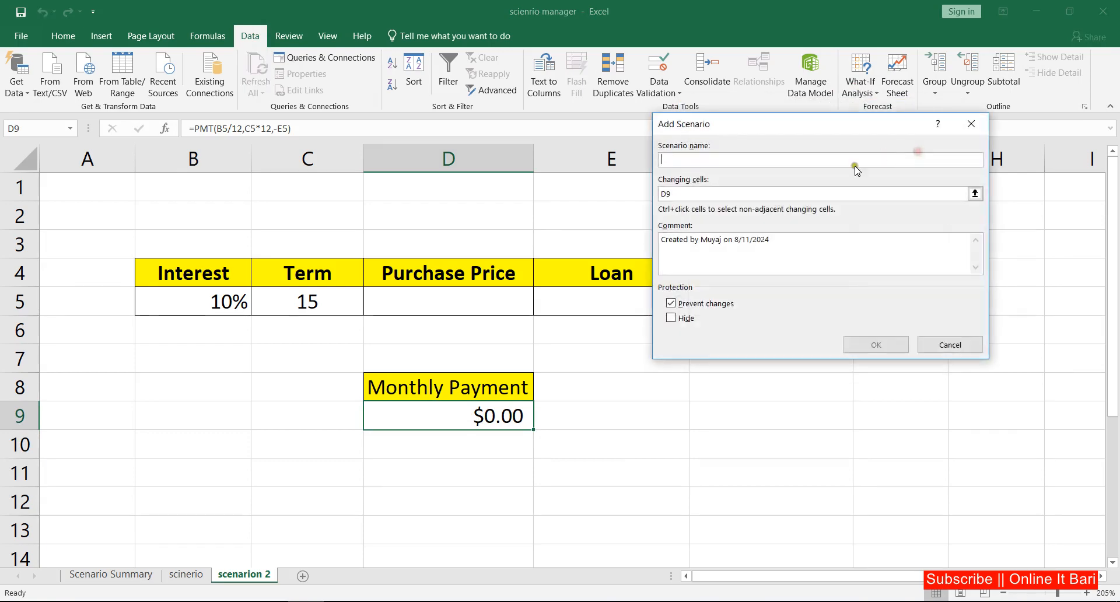
left_click(695, 159)
type("20lac, 15")
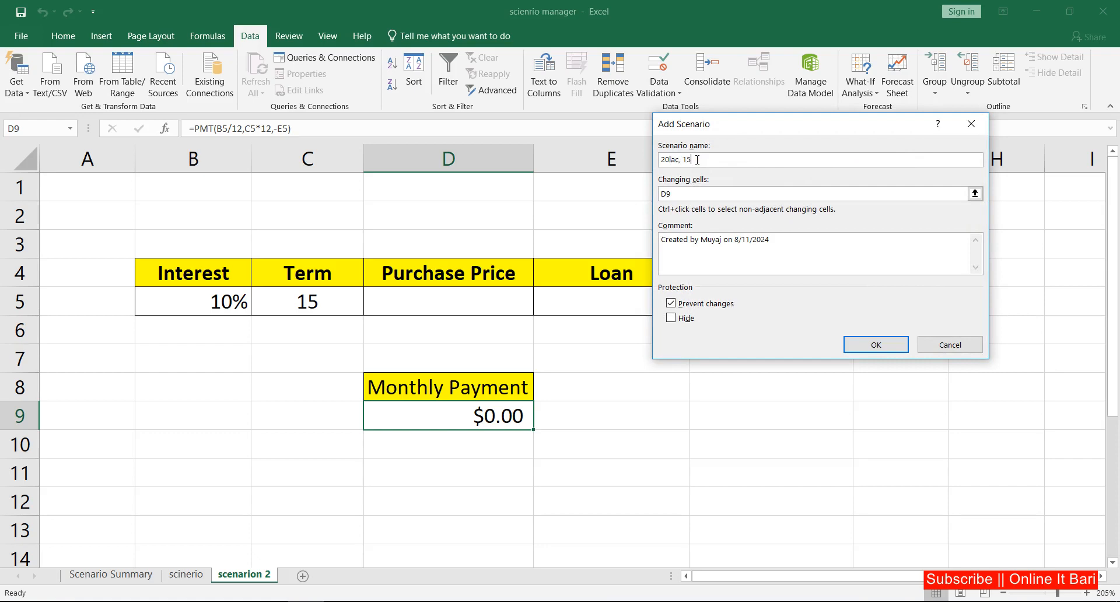
type("yr")
key("ctrl+1")
left_click(725, 163)
mouse_move(644, 129)
left_mouse_down()
mouse_move(616, 129)
mouse_move(741, 175)
mouse_move(651, 147)
left_mouse_up()
key("Escape")
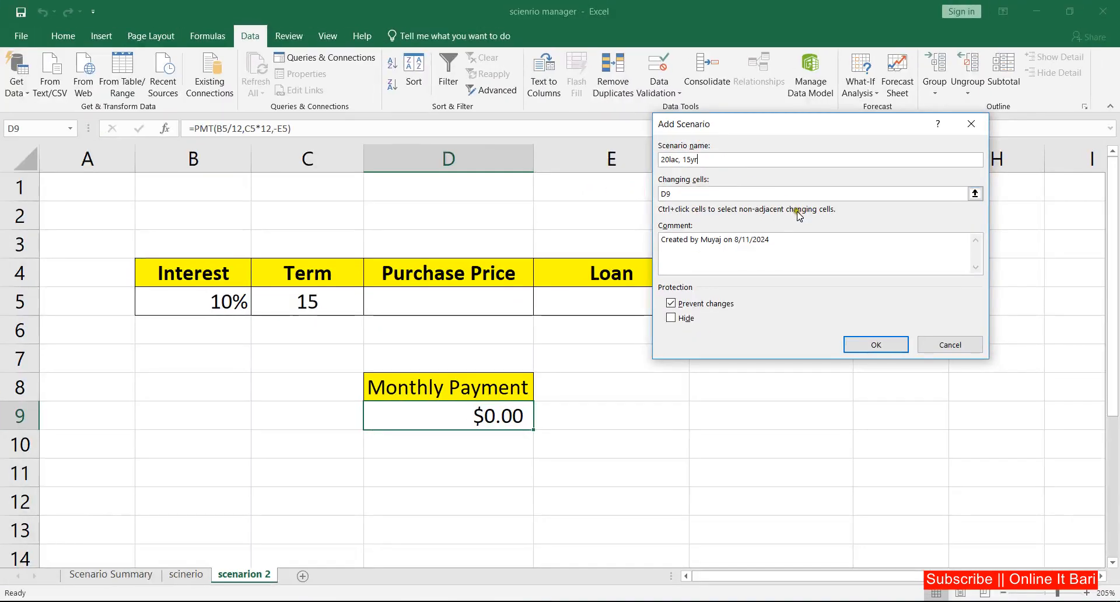
Set the scenario's changing cells to the purchase price D5 and the term C5.
left_click(698, 194)
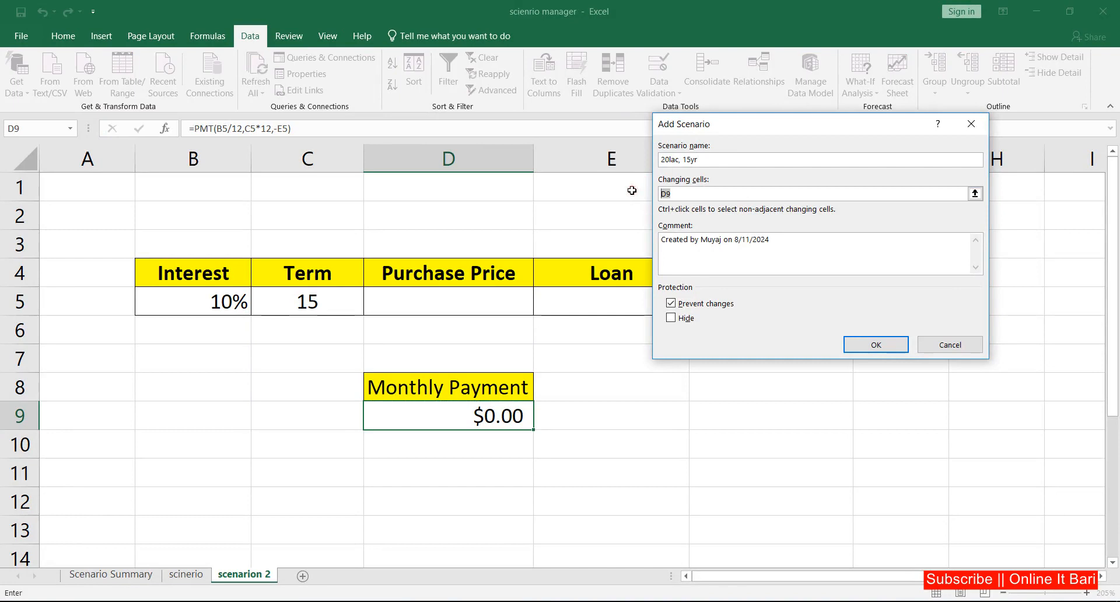
key("BackSpace")
left_click(480, 298)
type(",")
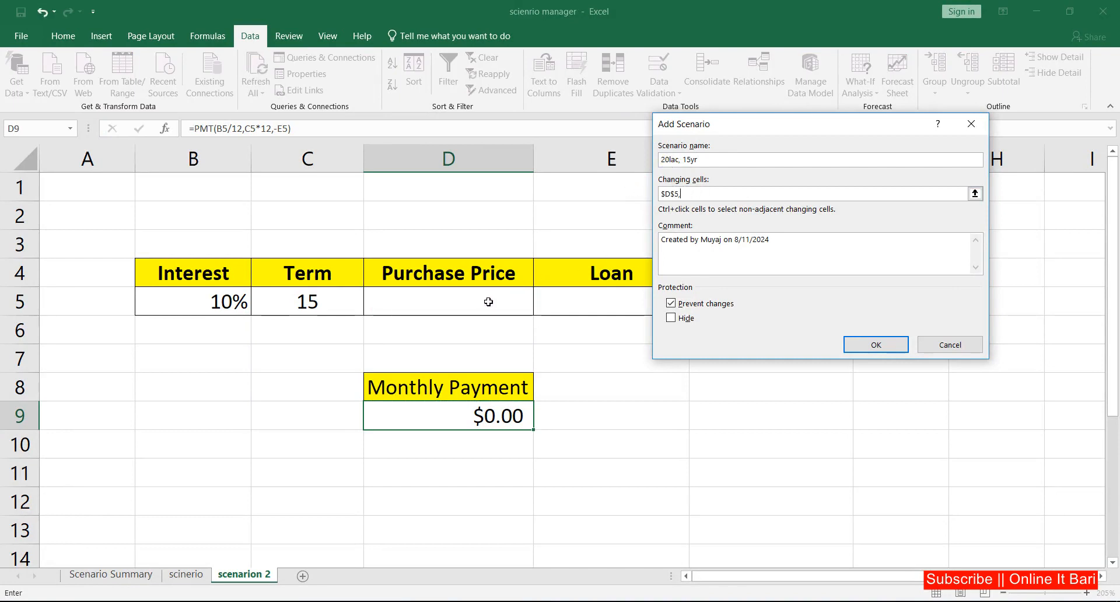
left_click(330, 302)
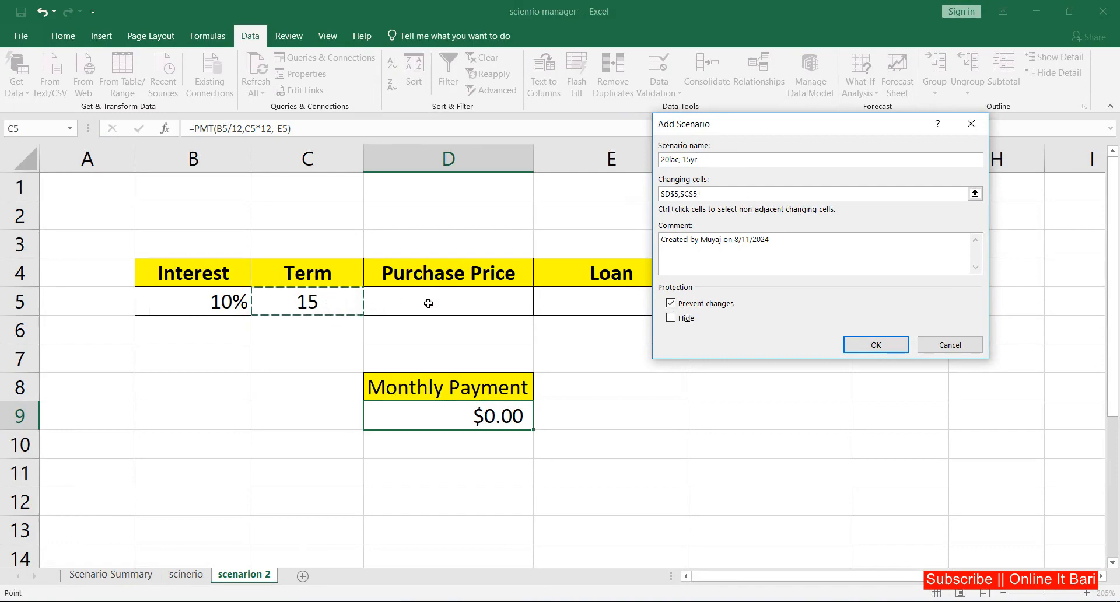
left_click(875, 344)
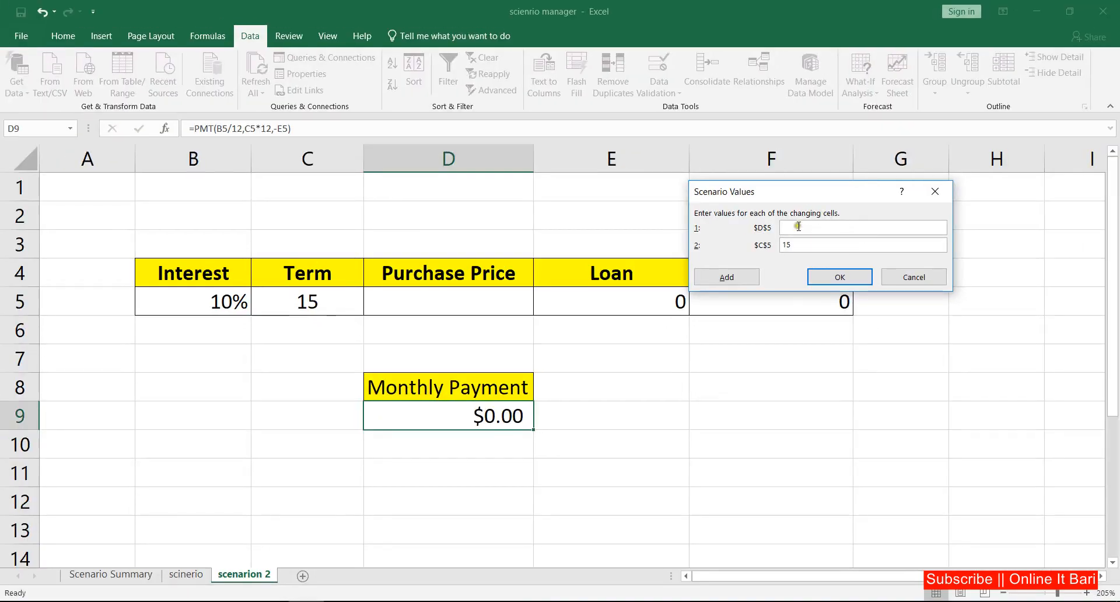
Give the 20lac, 15yr scenario a purchase price of 2000000 with a term of 15 and save it.
left_click(798, 226)
type("2000000")
left_click_drag(813, 227, 763, 226)
left_click_drag(805, 245, 764, 244)
left_click(844, 278)
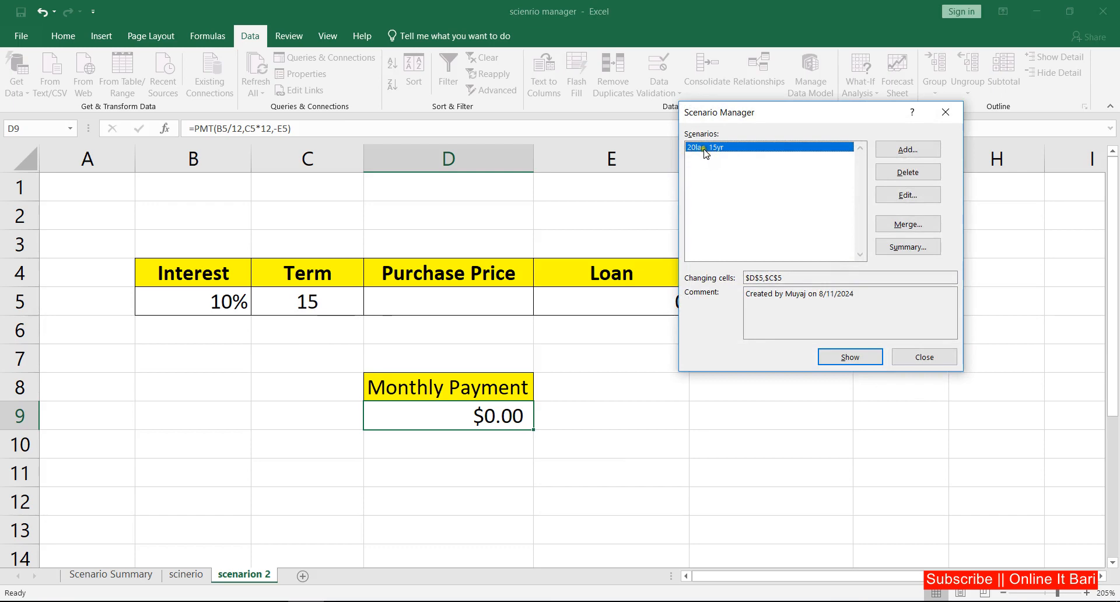
Add a second scenario named "30lac, 20yr" with D5 and C5 as its changing cells.
left_click(908, 149)
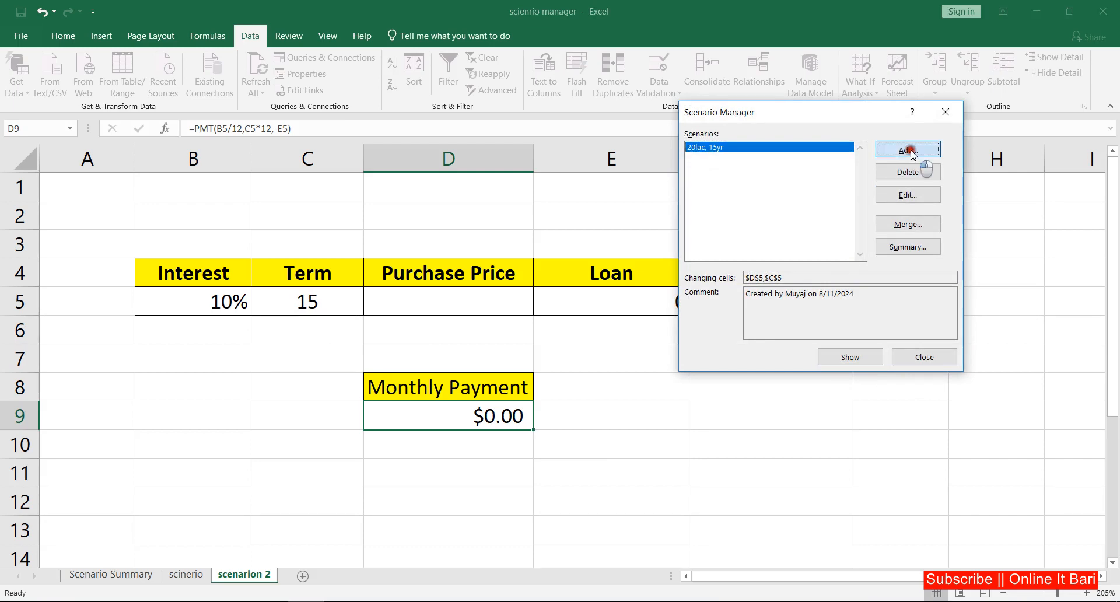
type("30lac, 20yr")
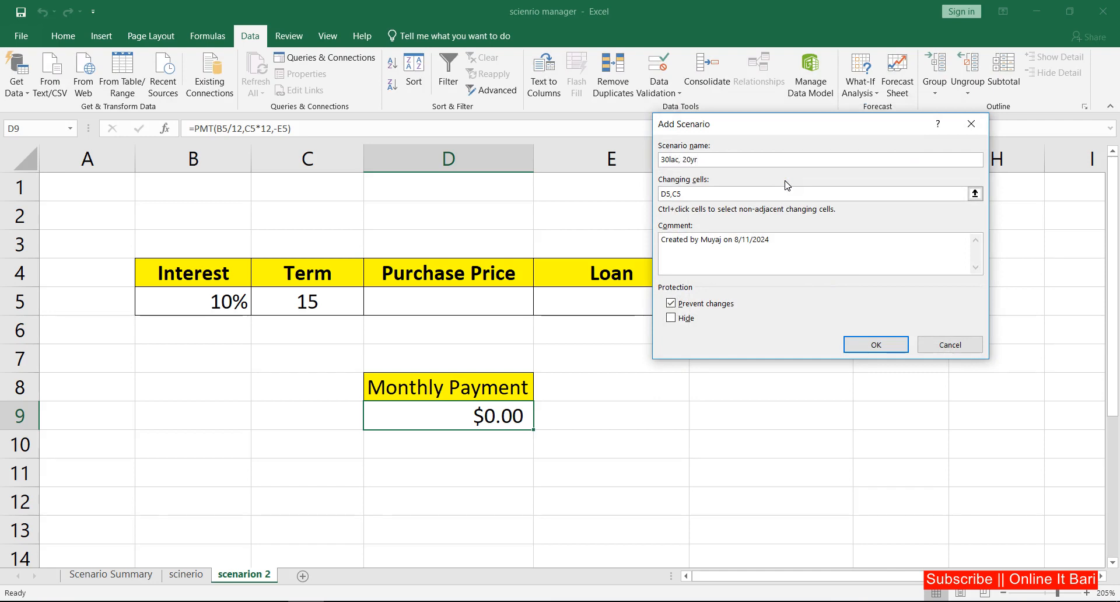
left_click(664, 194)
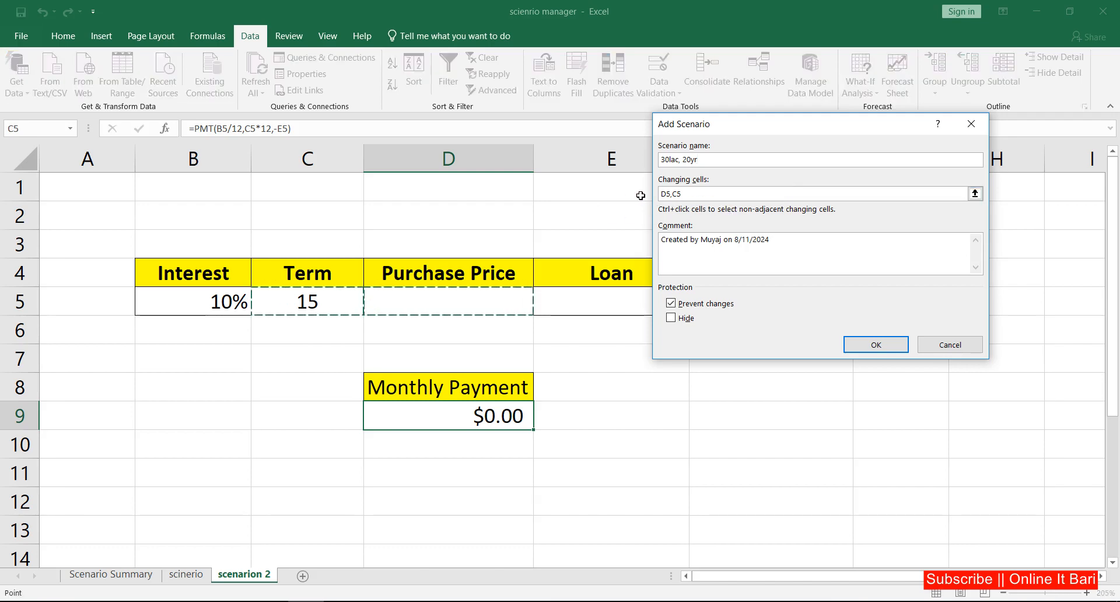
left_click_drag(682, 195, 652, 192)
key("BackSpace")
left_click(500, 300)
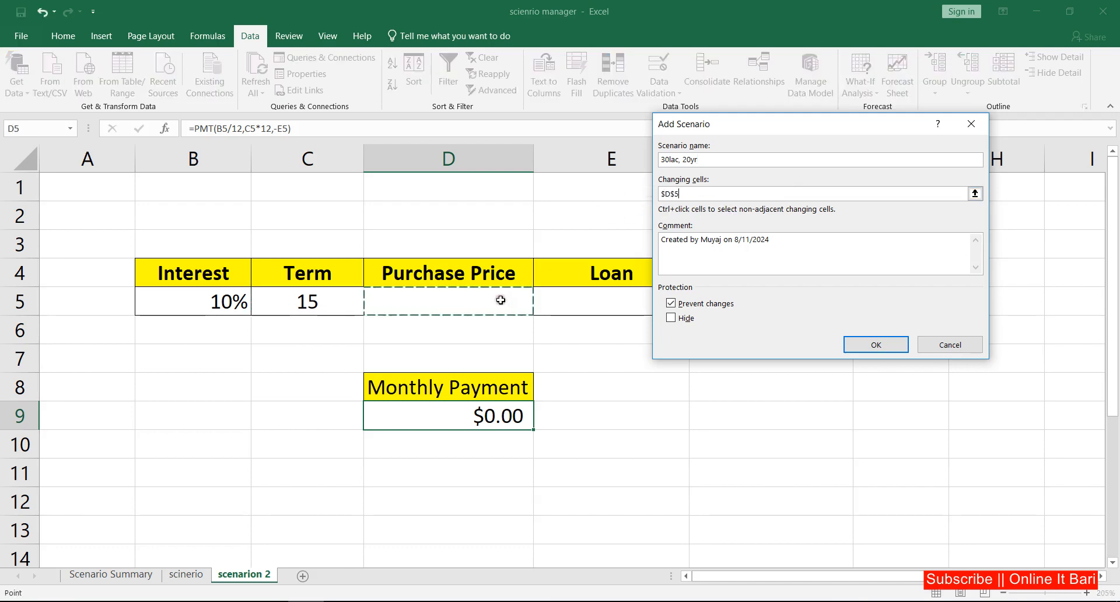
left_click(332, 296)
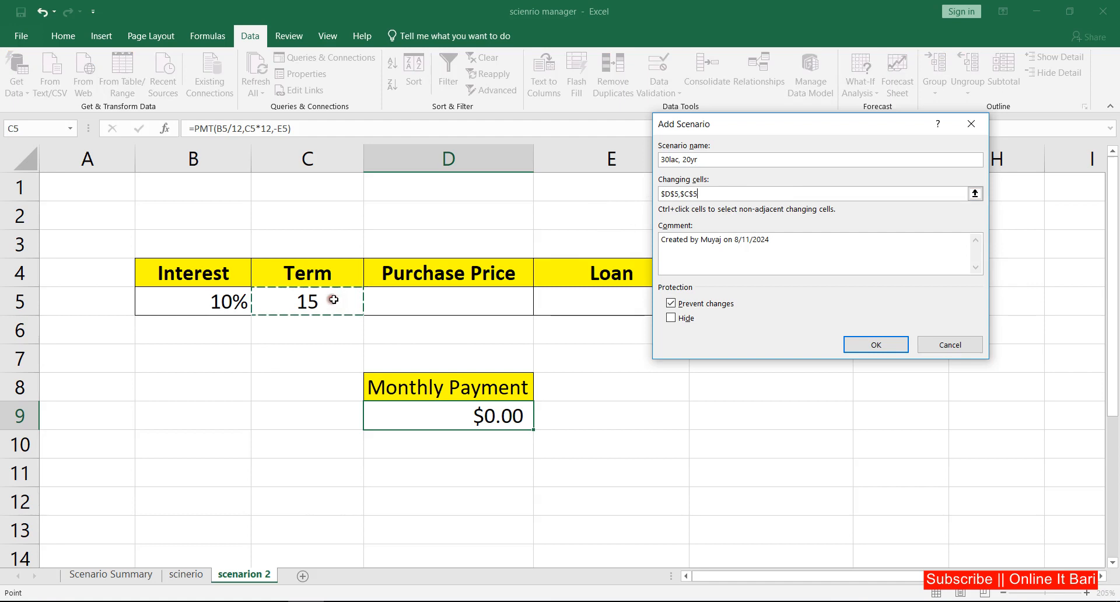
left_click(875, 345)
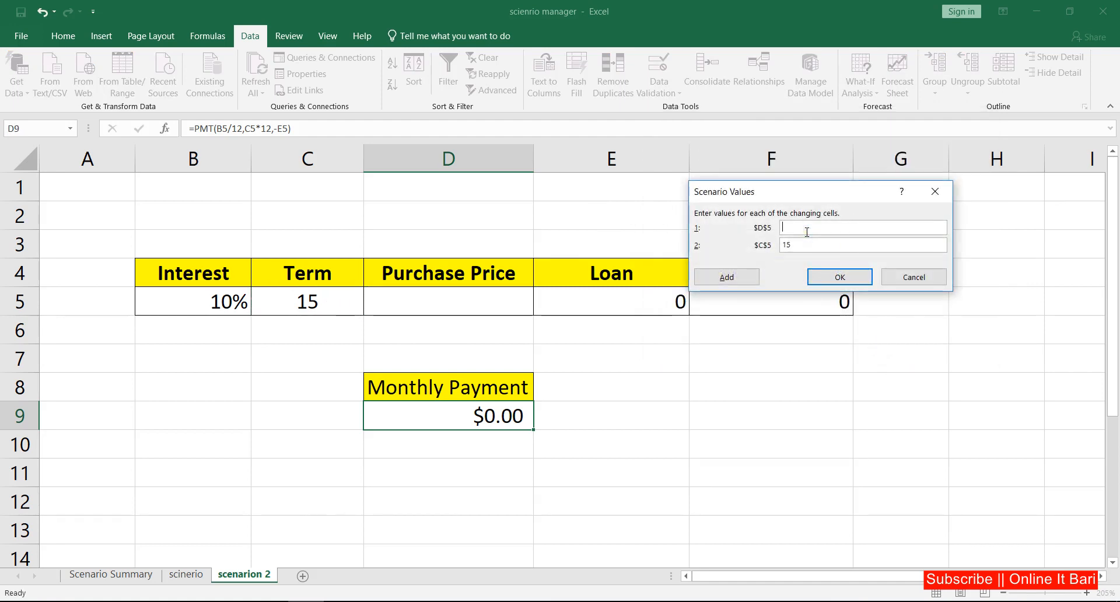
Set the 30lac, 20yr scenario's purchase price to 3000000 and its term to 20, and save it.
type("3000000")
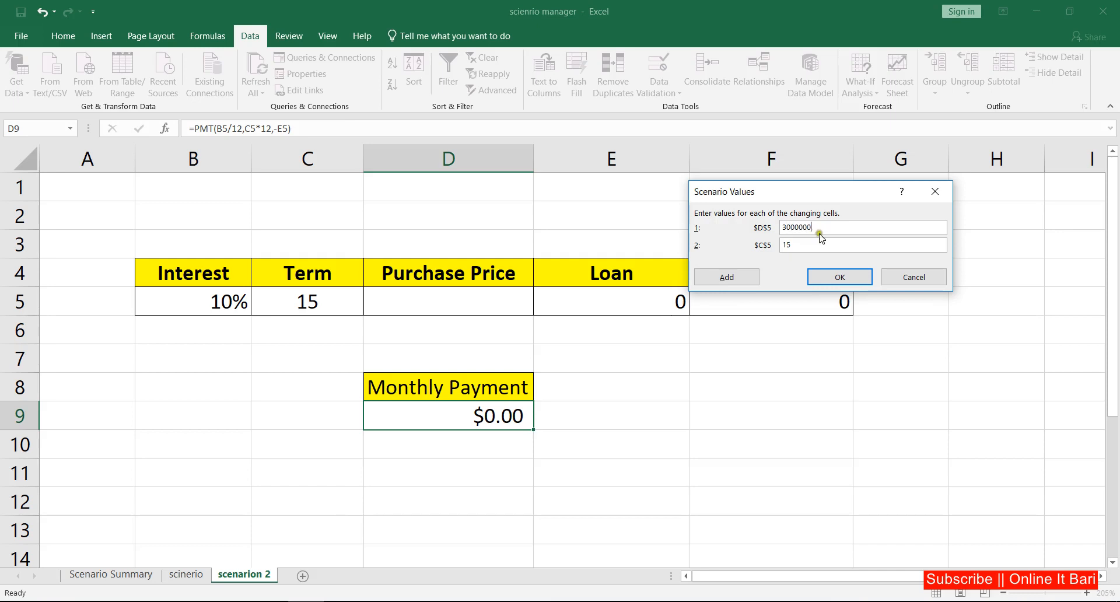
left_click_drag(799, 245, 747, 239)
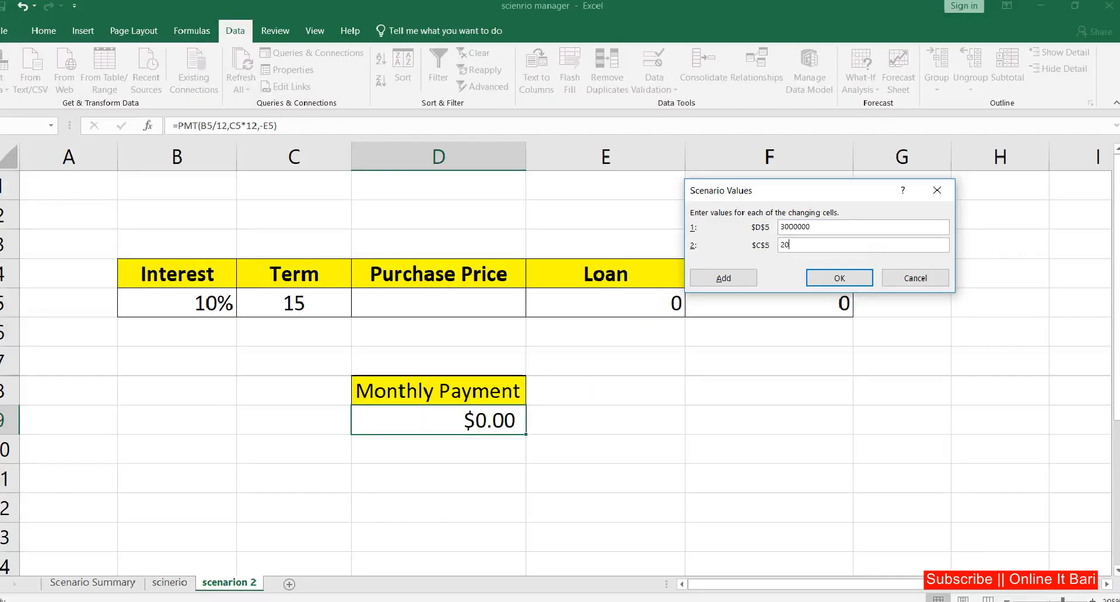
left_click(847, 308)
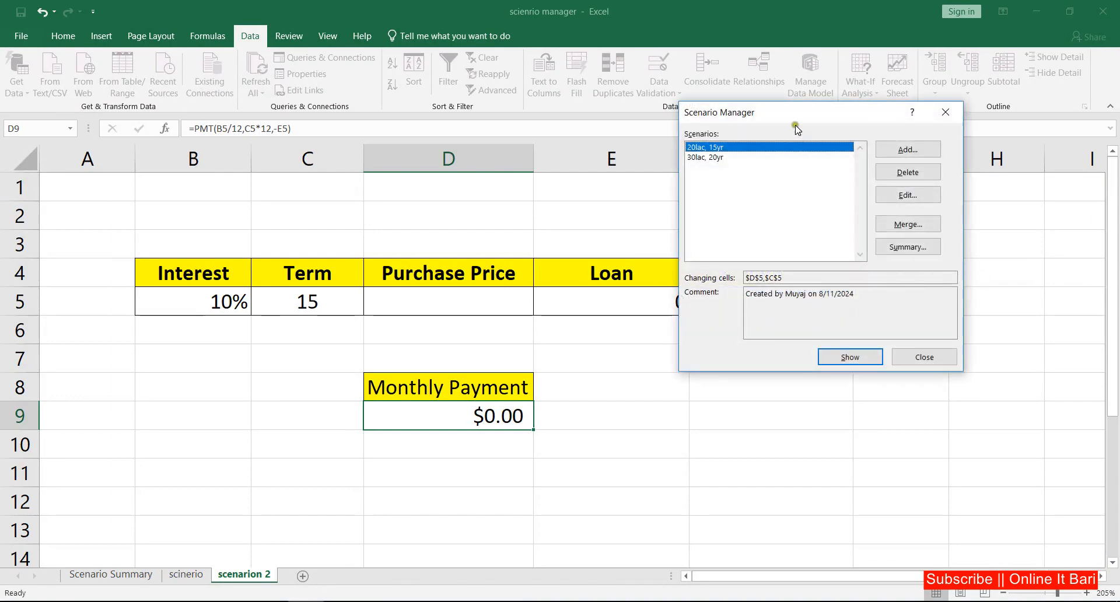
Move the Scenario Manager clear of the loan table and show the 20lac, 15yr scenario on the sheet.
left_click_drag(800, 114, 776, 91)
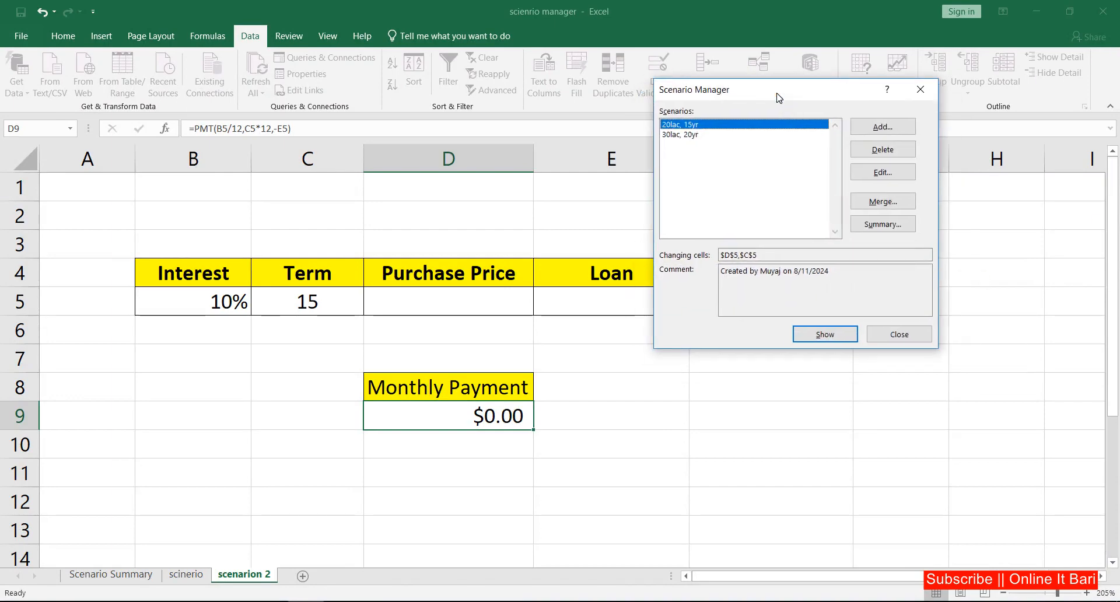
left_click_drag(776, 102, 795, 92)
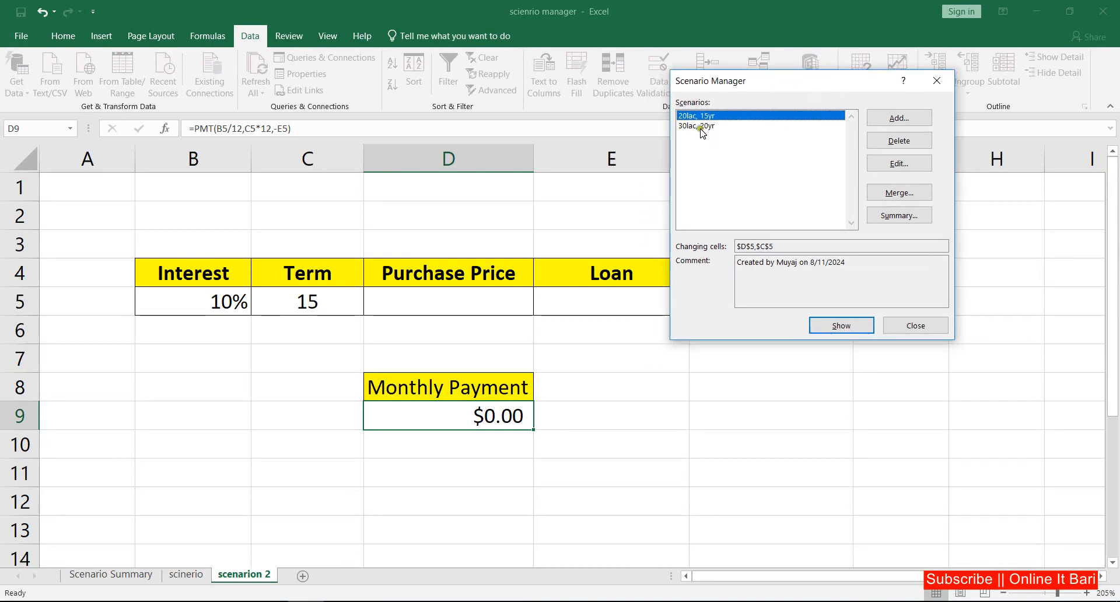
left_click_drag(790, 82, 905, 29)
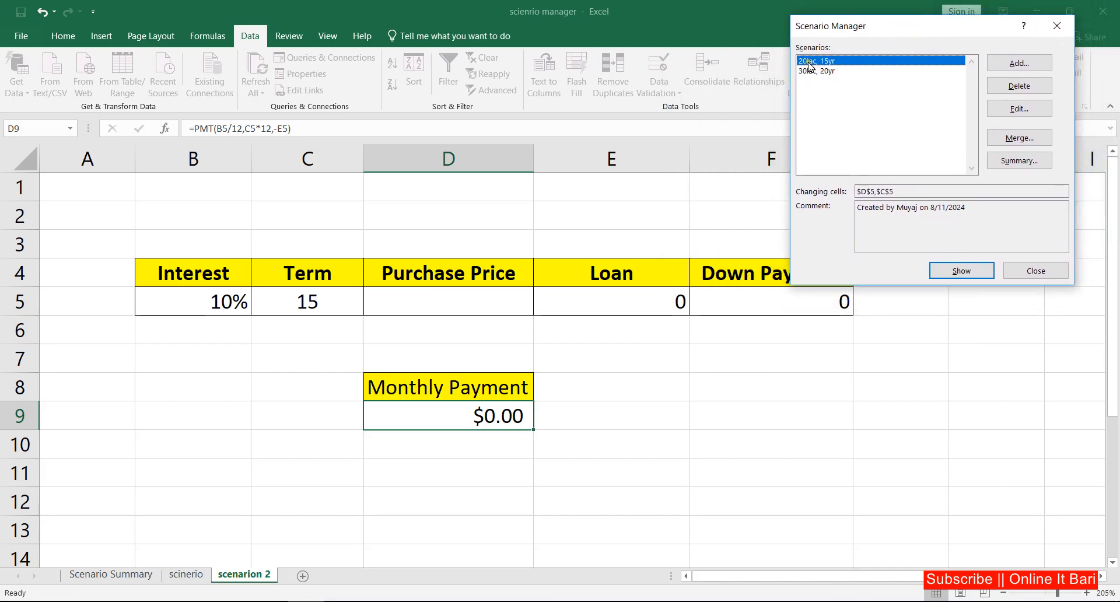
left_click(962, 271)
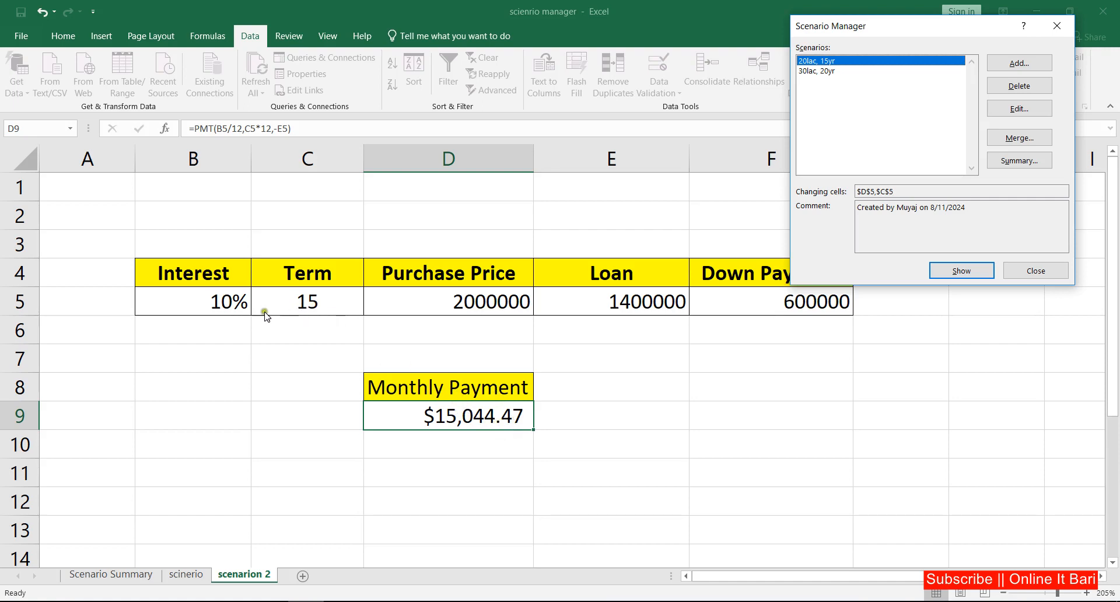
Show the 30lac, 20yr scenario on the sheet and close the Scenario Manager.
left_click(815, 72)
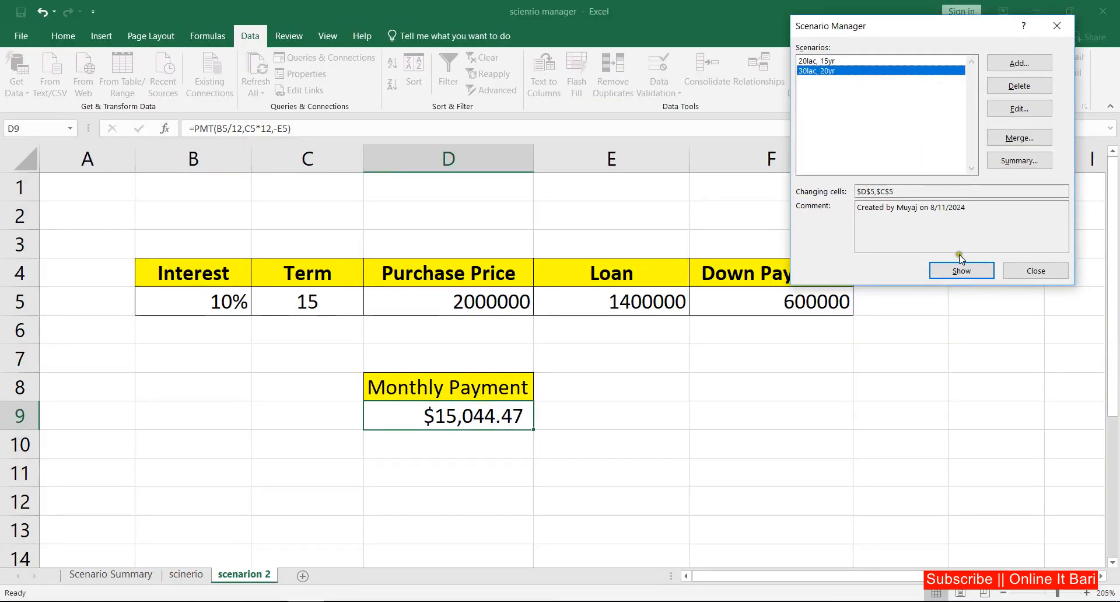
left_click(1080, 461)
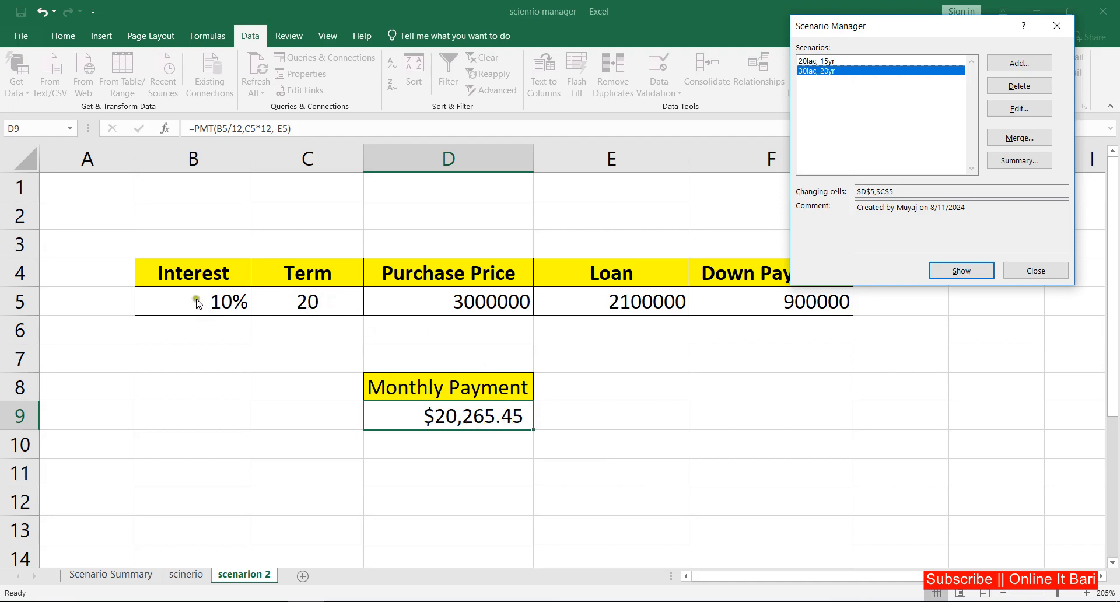
left_click(1055, 31)
left_click(630, 219)
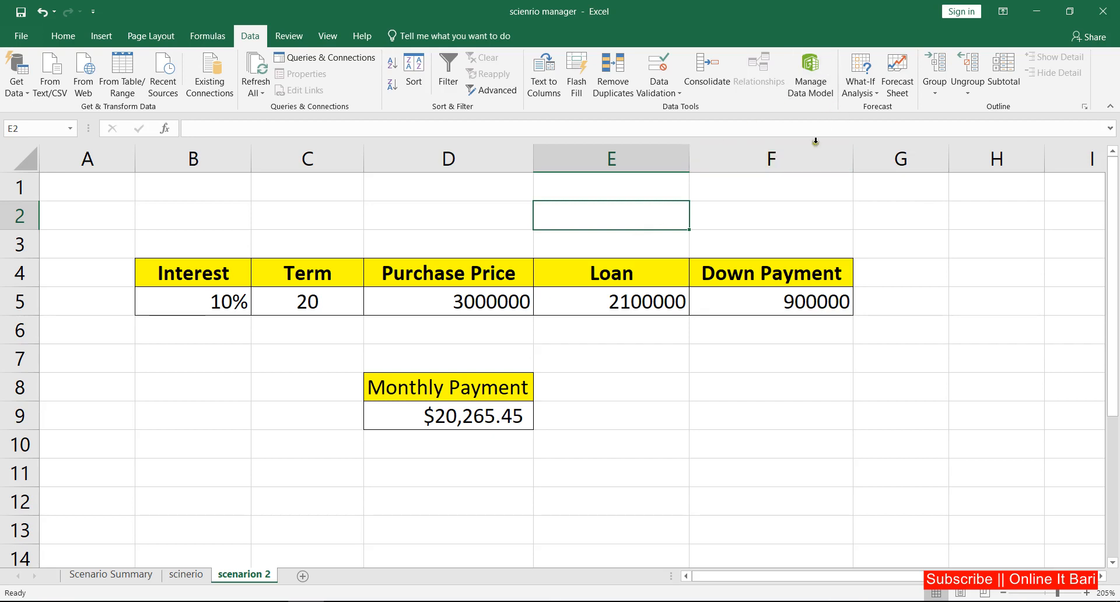
left_click(768, 216)
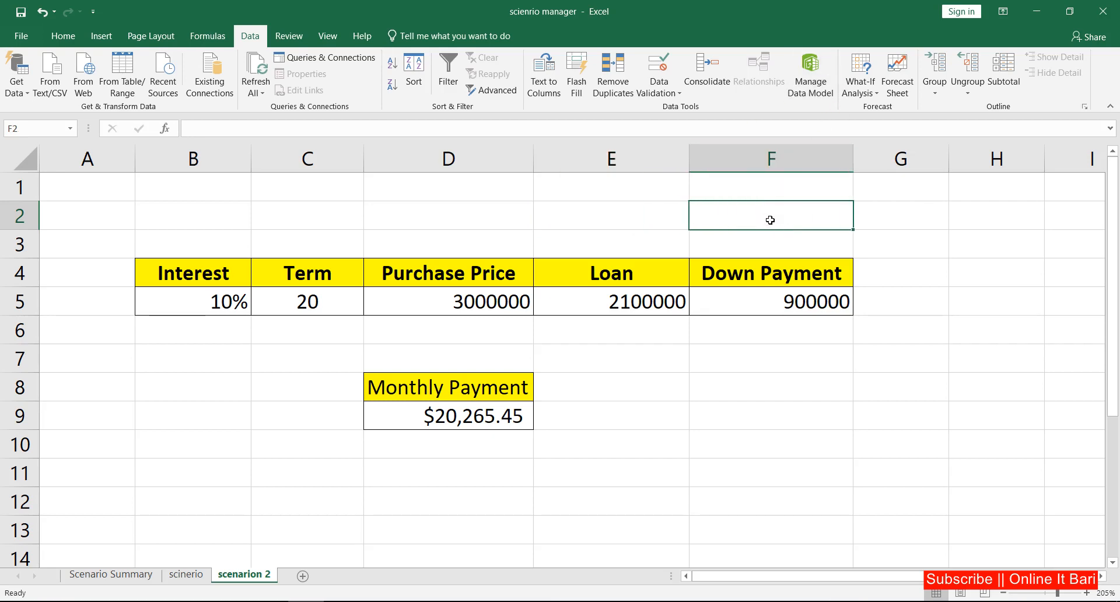